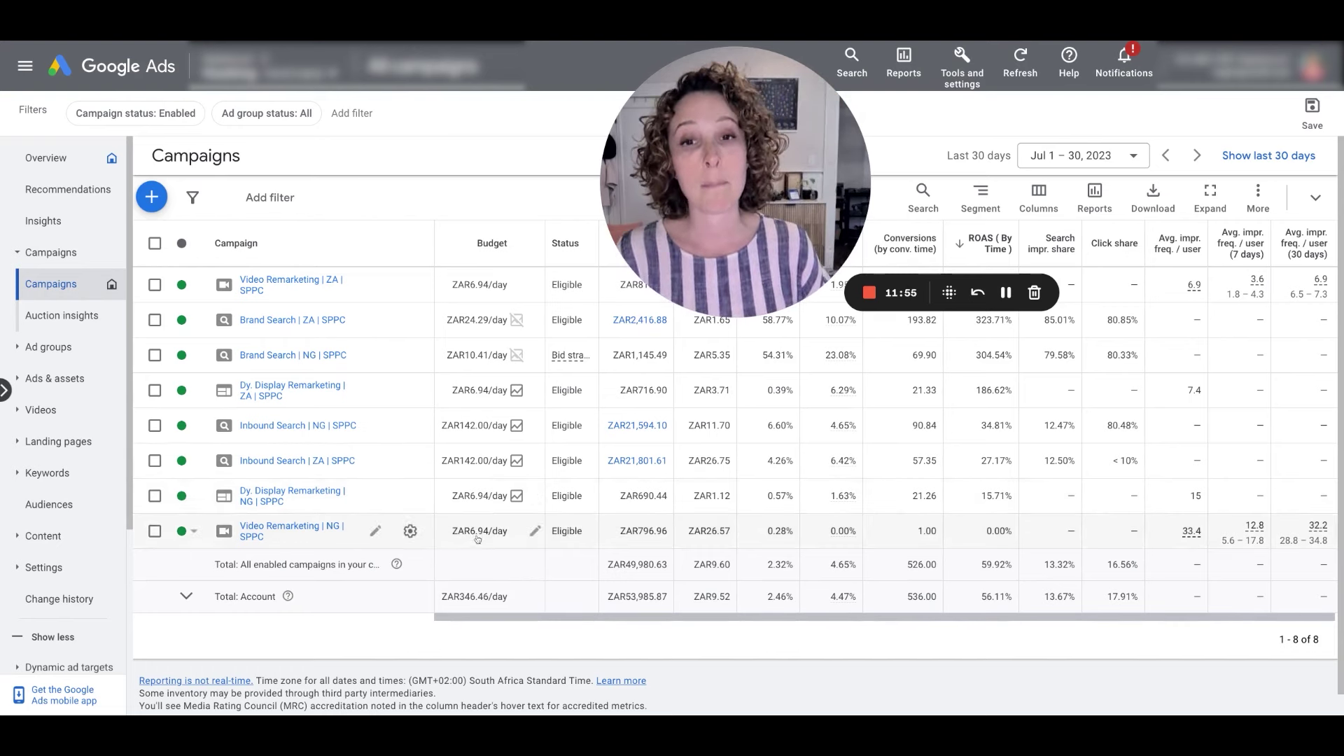
Step: Examine the average impression frequency per user, overall and over 7 and 30 days, for the ZA and NG Video Remarketing campaigns
{"action": "mouse_move", "coordinate": [477, 539]}
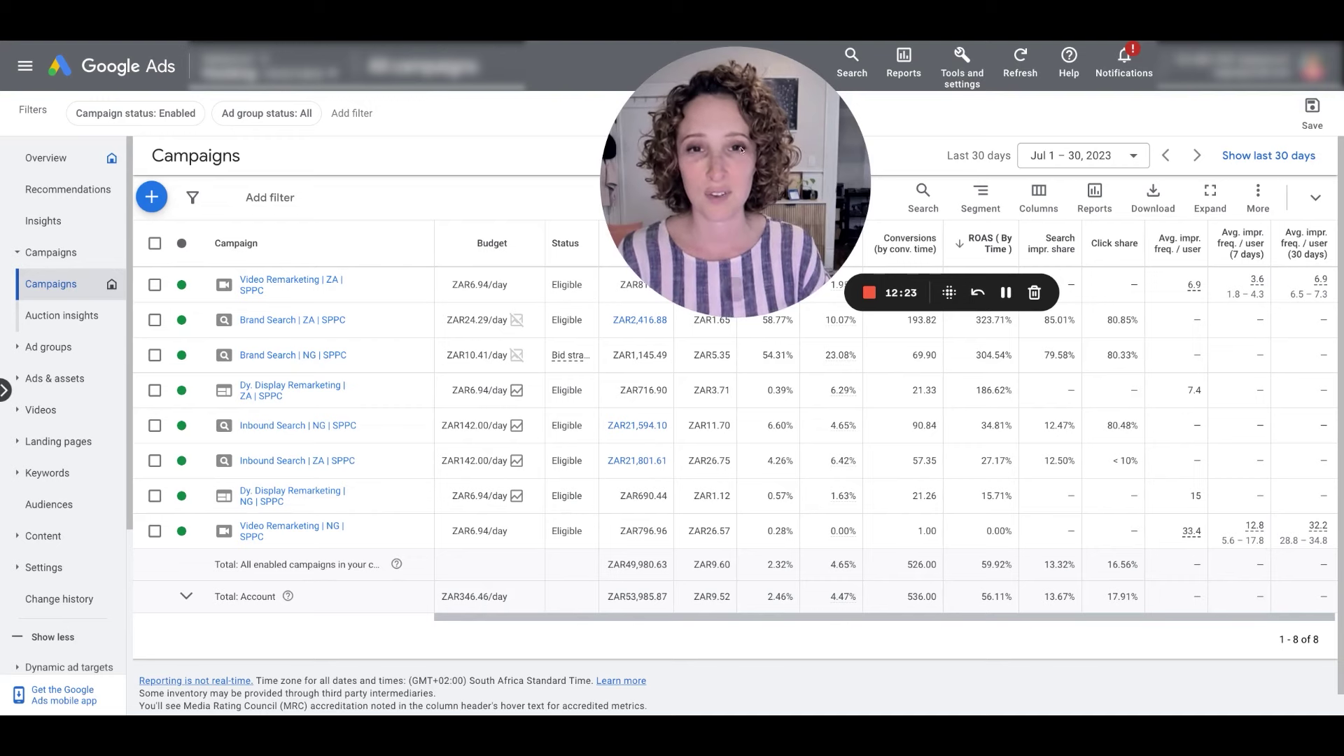
{"action": "left_click_drag", "start_coordinate": [744, 156], "coordinate": [536, 157]}
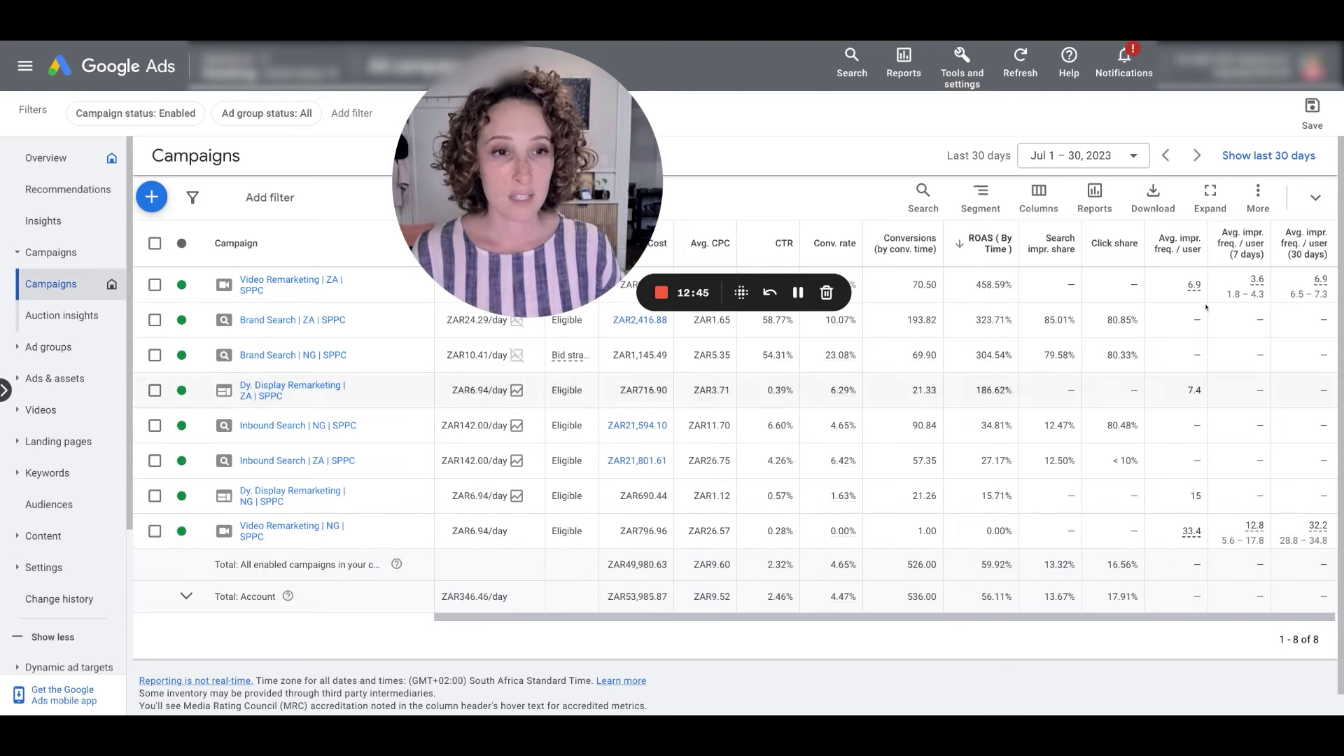
{"action": "mouse_move", "coordinate": [1174, 247]}
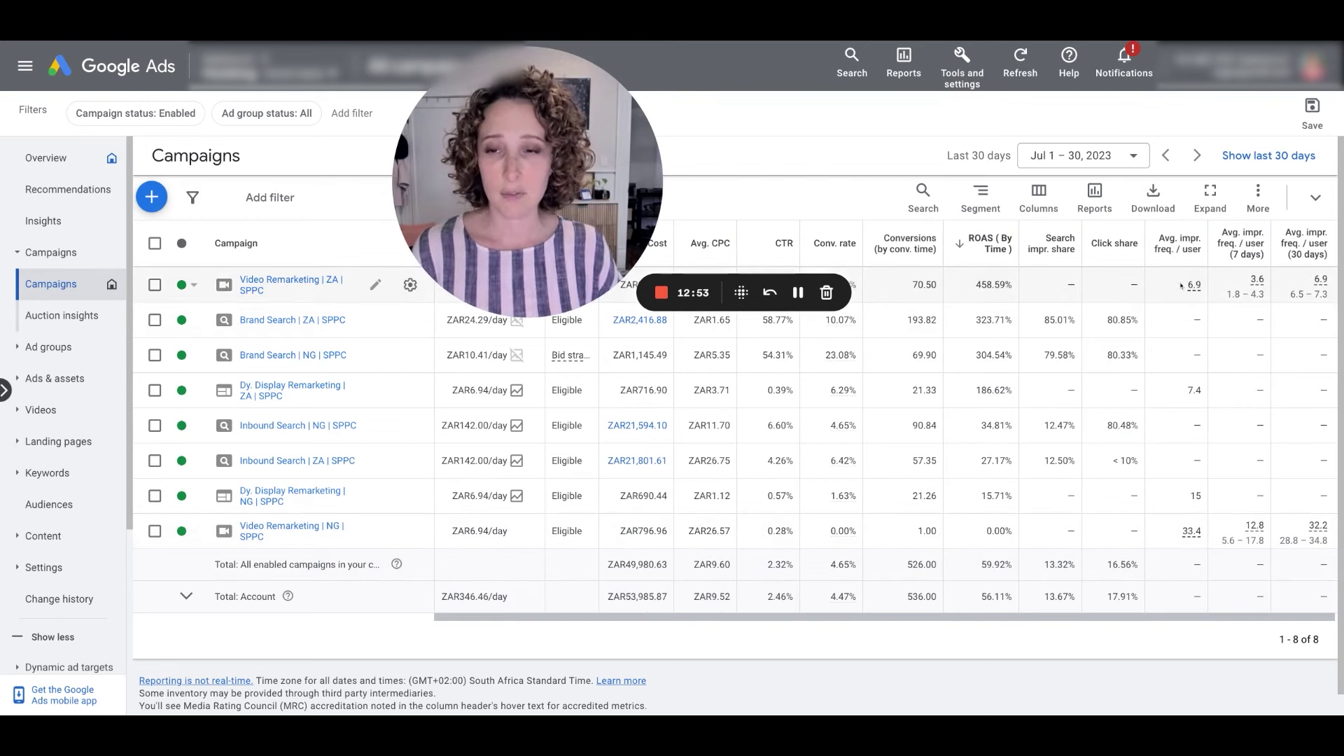
{"action": "left_click_drag", "start_coordinate": [1185, 284], "coordinate": [1327, 294]}
{"action": "left_click", "coordinate": [1336, 295]}
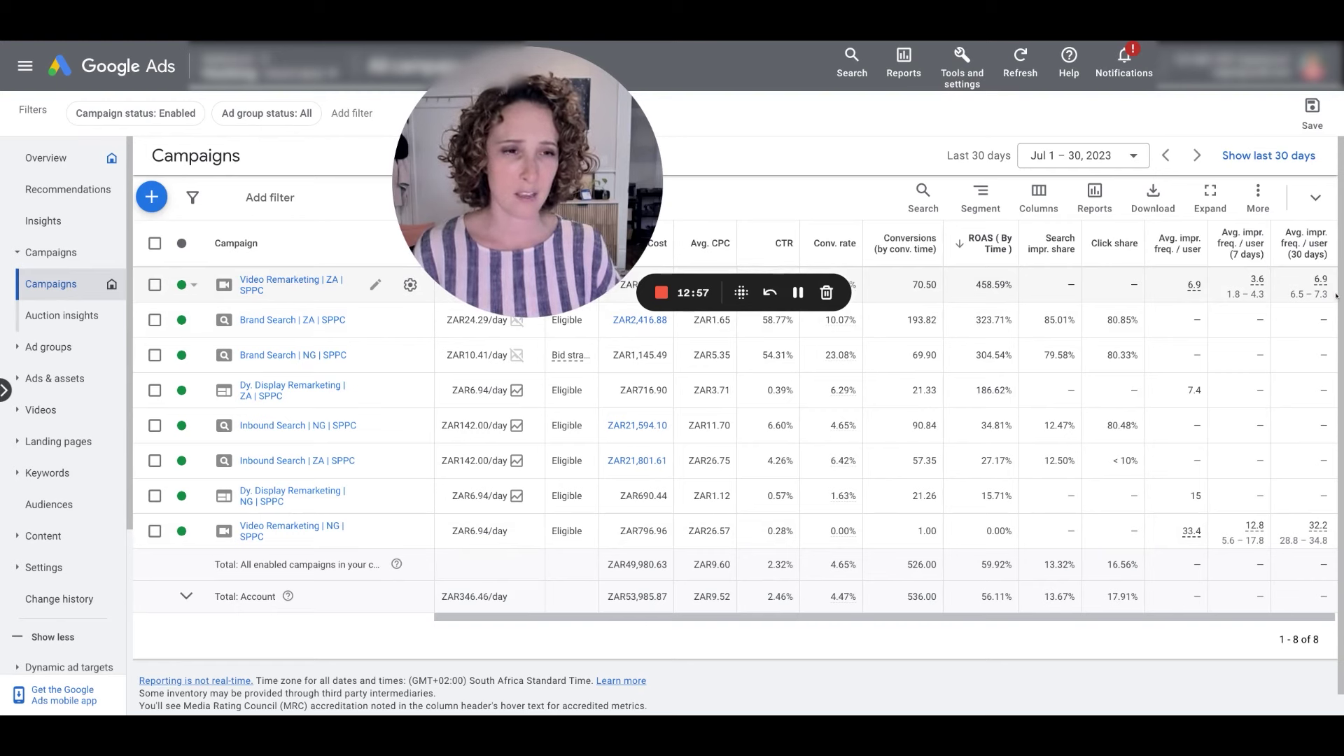
{"action": "left_click_drag", "start_coordinate": [1265, 283], "coordinate": [1177, 288]}
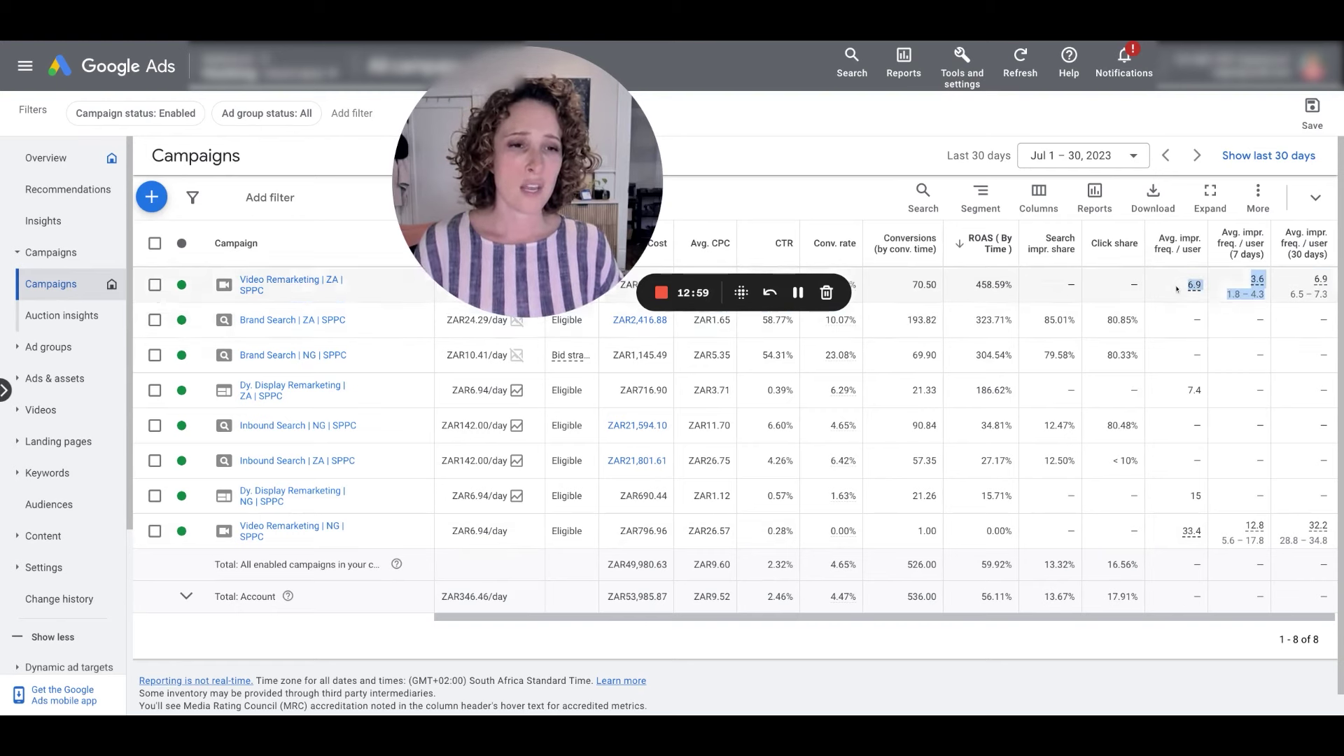
{"action": "double_click", "coordinate": [1194, 285]}
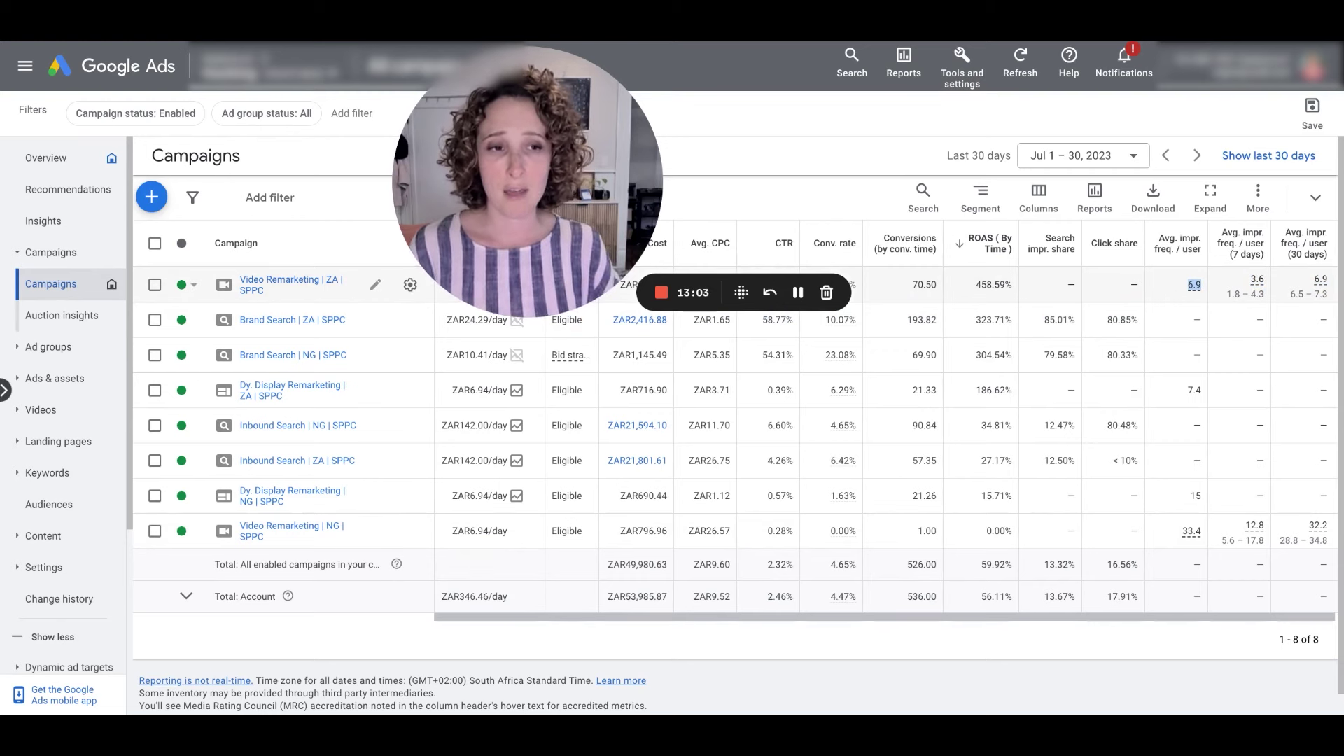
{"action": "mouse_move", "coordinate": [1316, 291]}
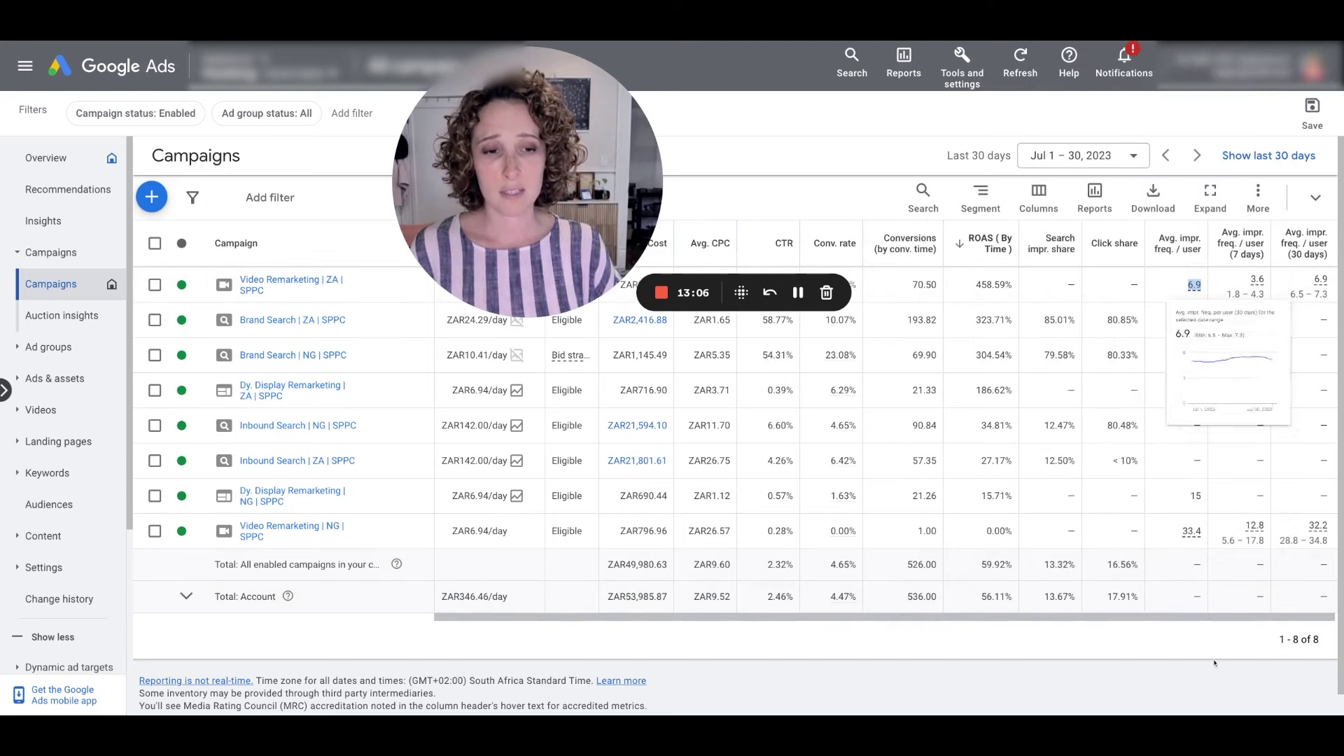
{"action": "double_click", "coordinate": [1191, 530]}
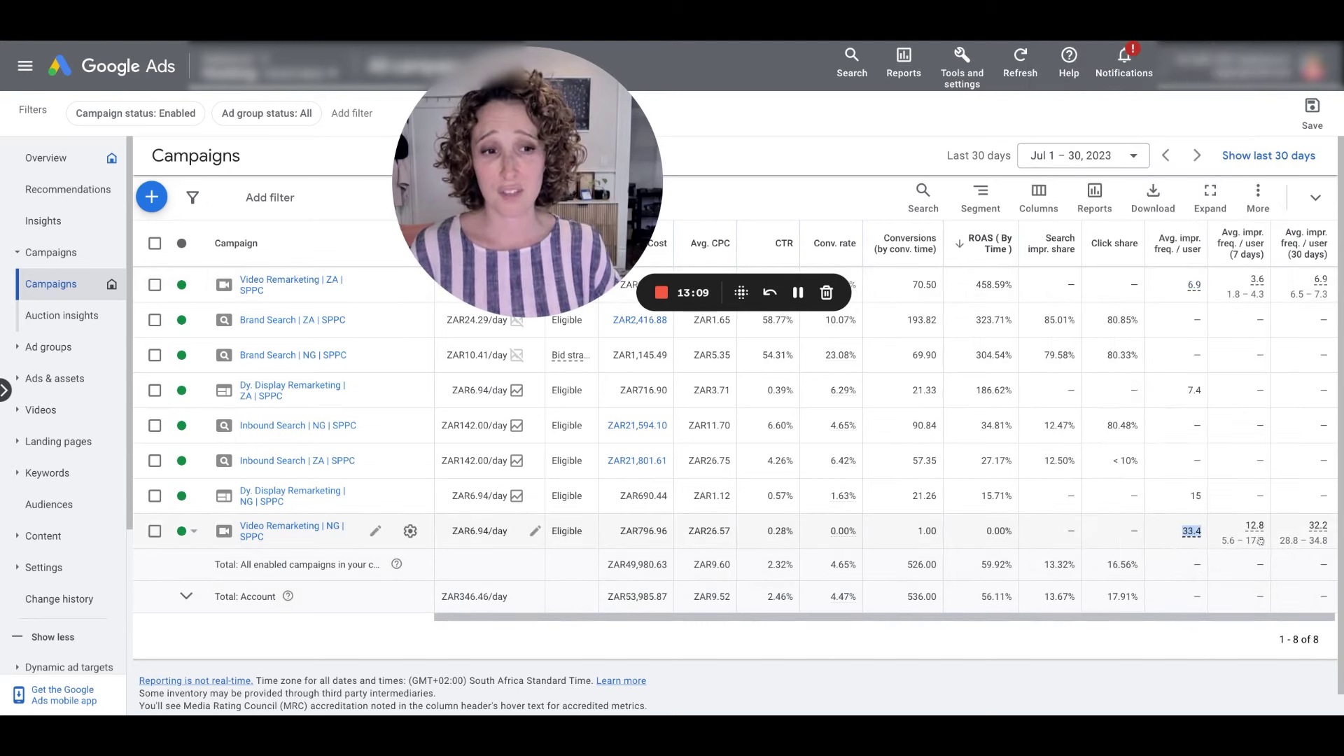
{"action": "double_click", "coordinate": [1315, 527]}
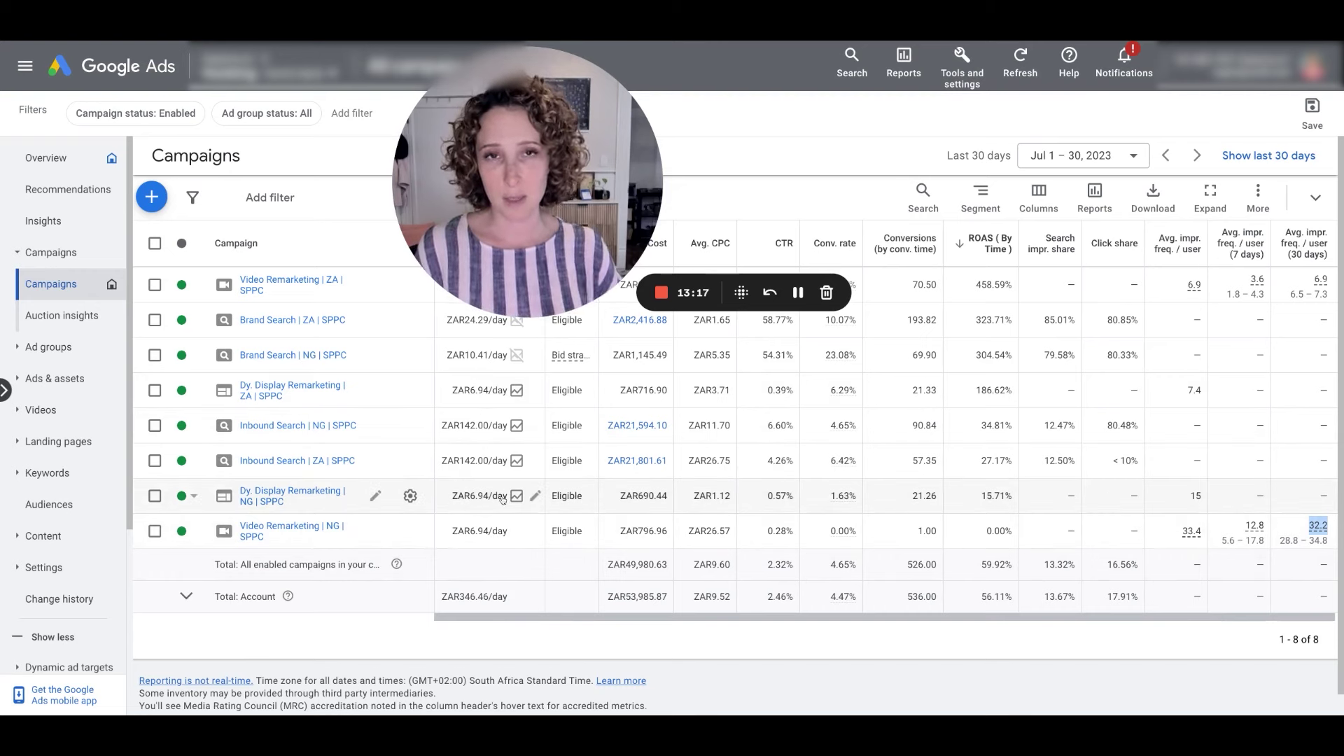
{"action": "mouse_move", "coordinate": [503, 497]}
{"action": "left_click", "coordinate": [459, 639]}
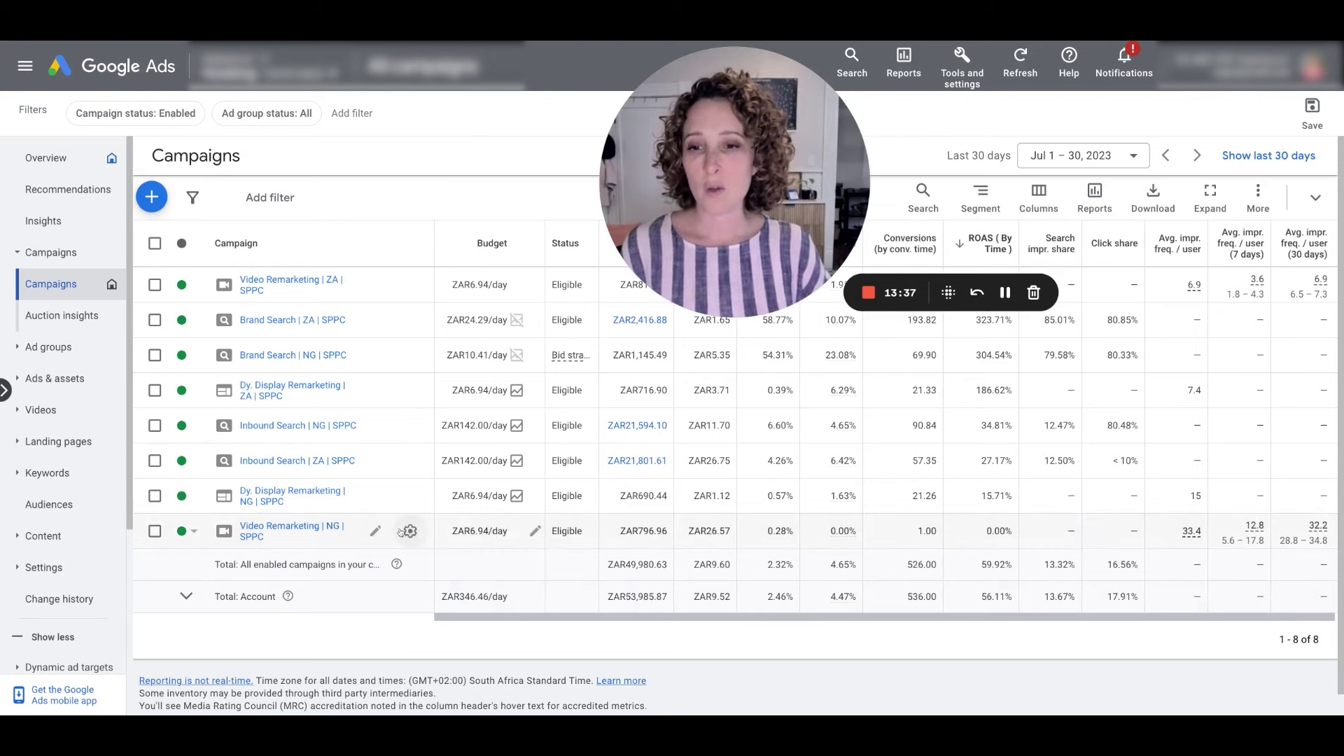
Step: Review the impression and view frequency caps in the Video Remarketing | NG campaign's additional settings, and close the settings
{"action": "left_click", "coordinate": [411, 530]}
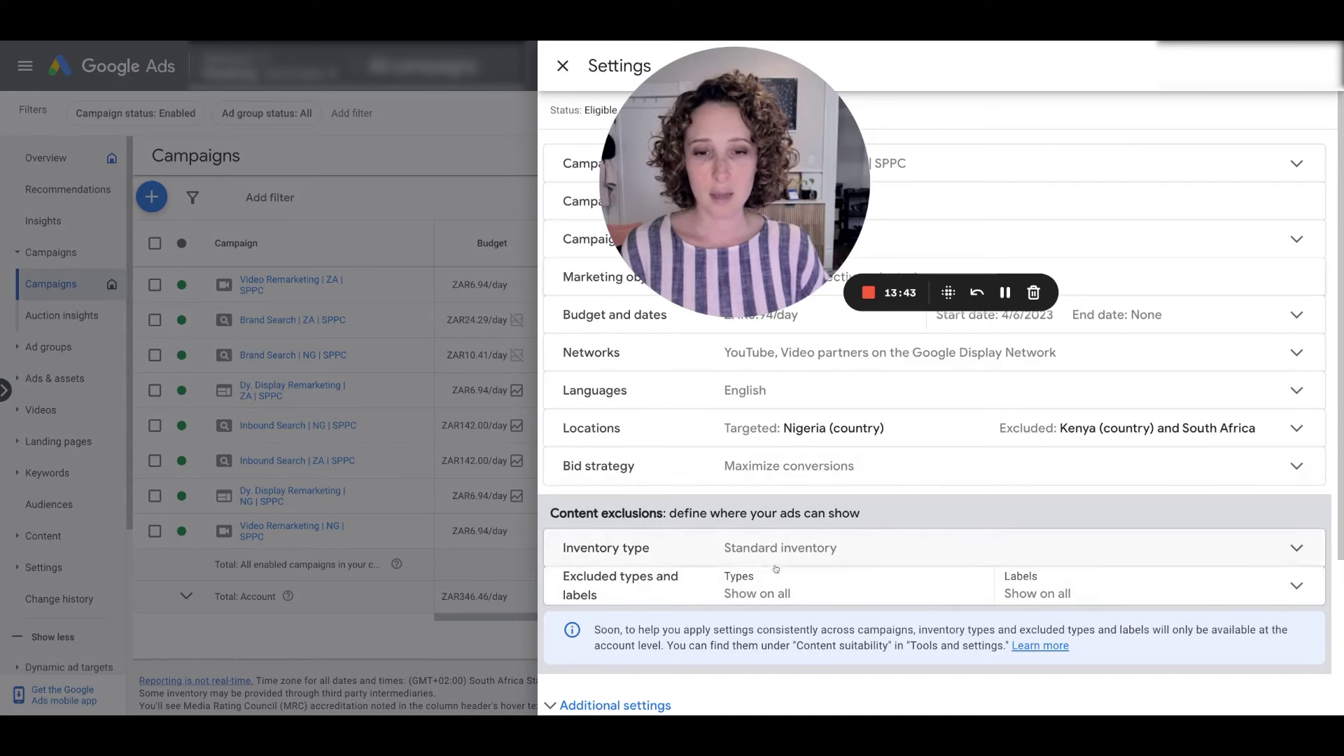
{"action": "scroll", "coordinate": [617, 631], "scroll_direction": "down", "scroll_amount": 2}
{"action": "left_click", "coordinate": [701, 569]}
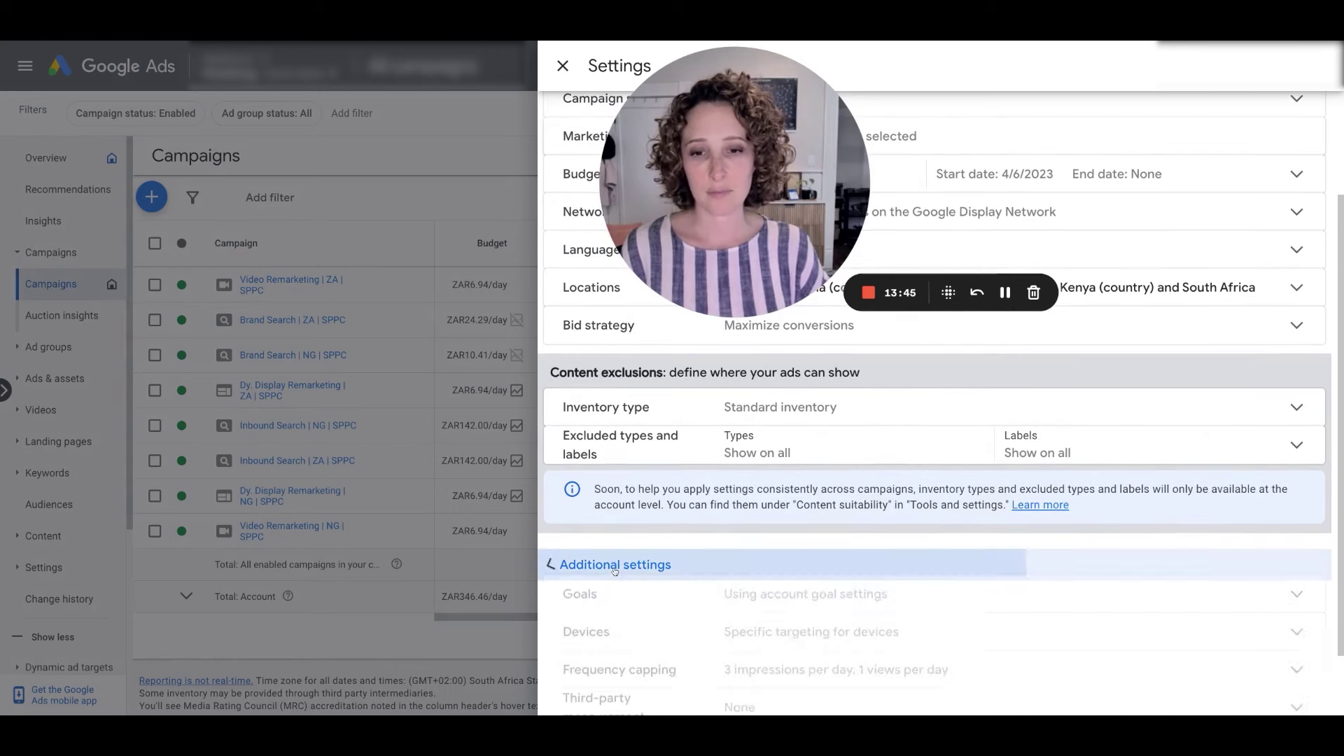
{"action": "scroll", "coordinate": [774, 665], "scroll_direction": "down", "scroll_amount": 2}
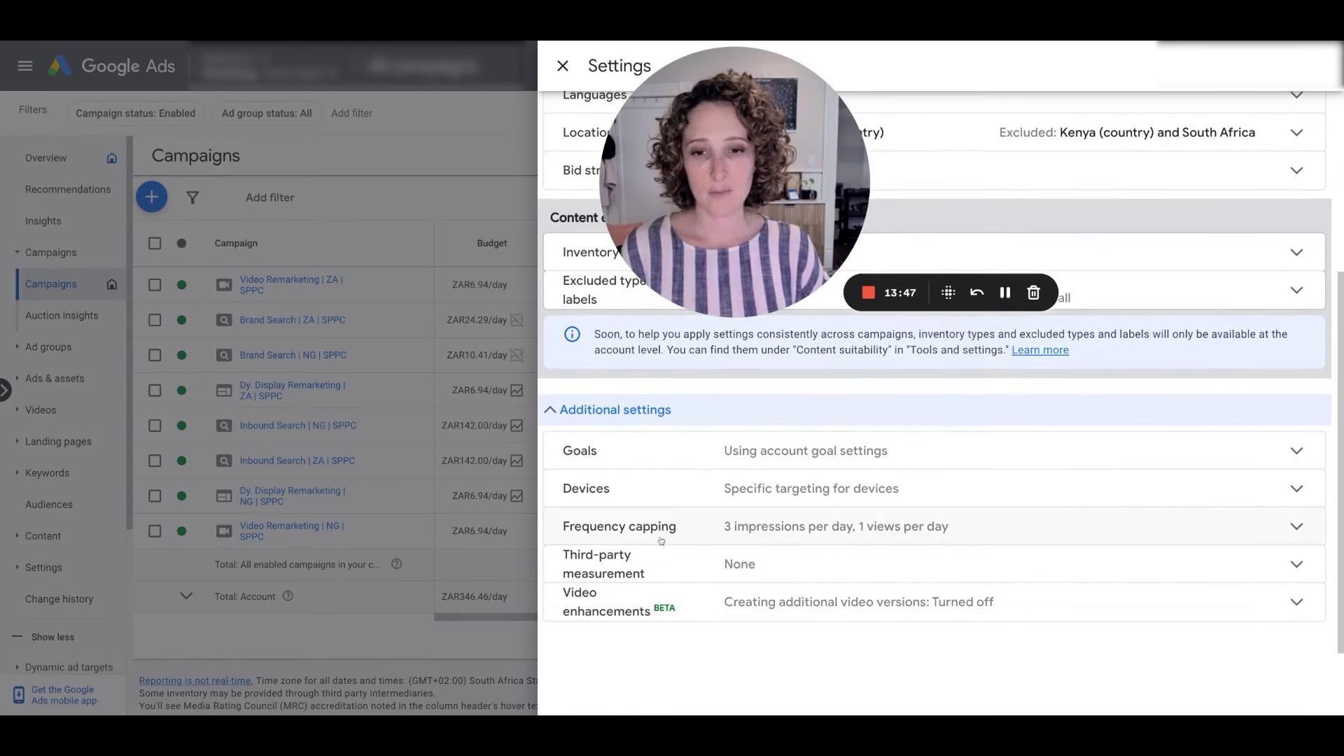
{"action": "left_click", "coordinate": [754, 539]}
{"action": "scroll", "coordinate": [746, 511], "scroll_direction": "down", "scroll_amount": 2}
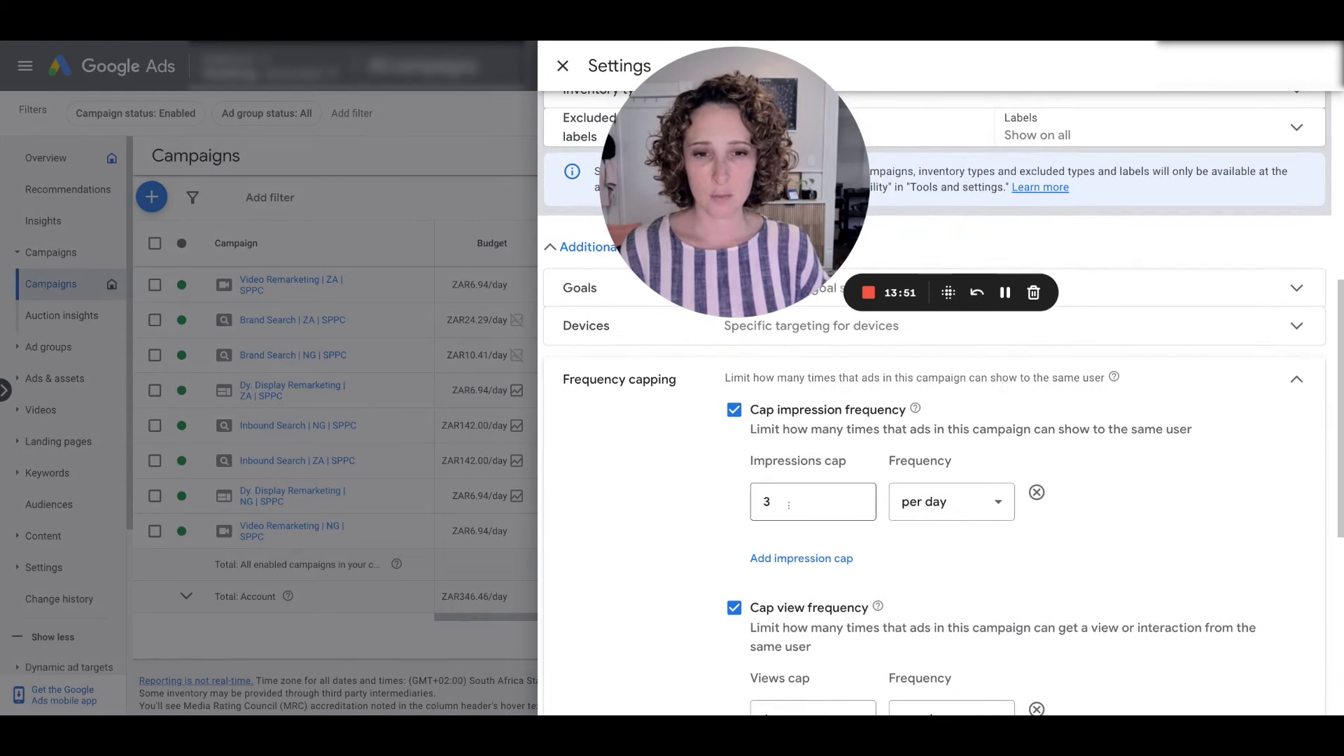
{"action": "scroll", "coordinate": [775, 587], "scroll_direction": "down", "scroll_amount": 1}
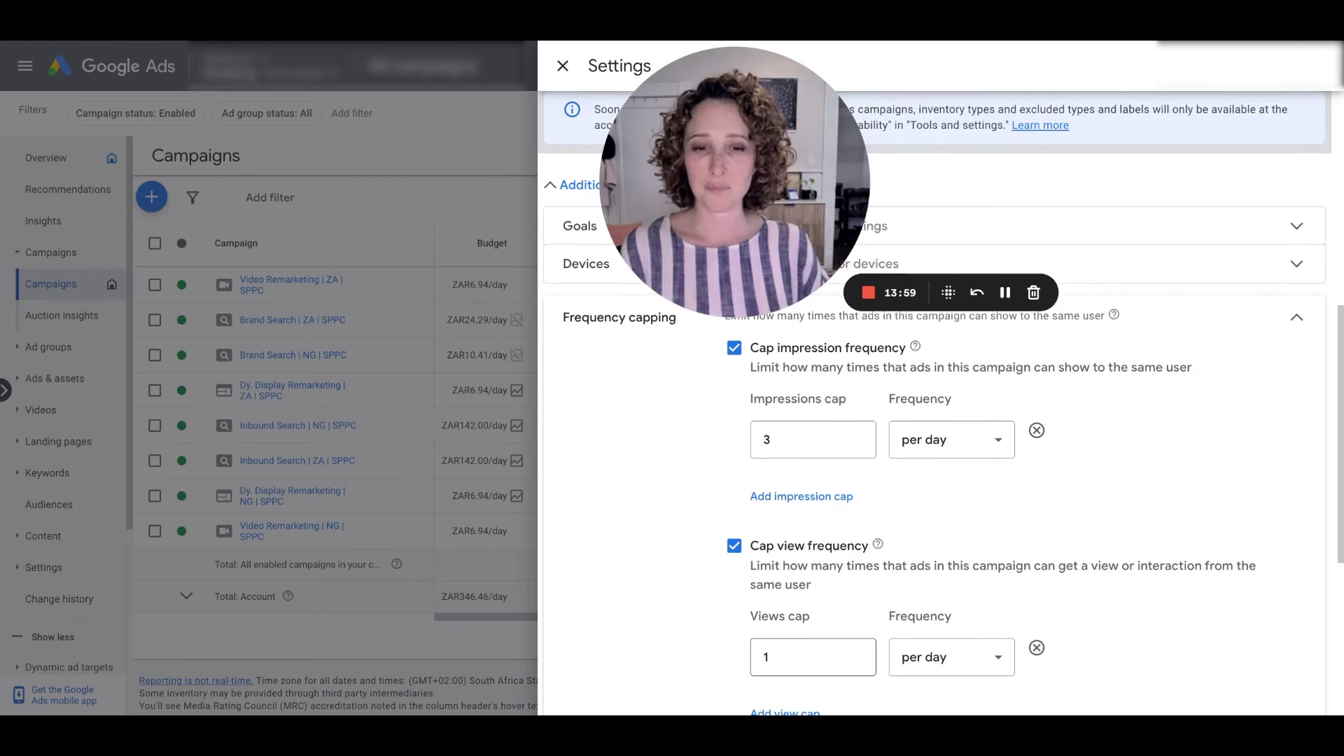
{"action": "left_click", "coordinate": [779, 440]}
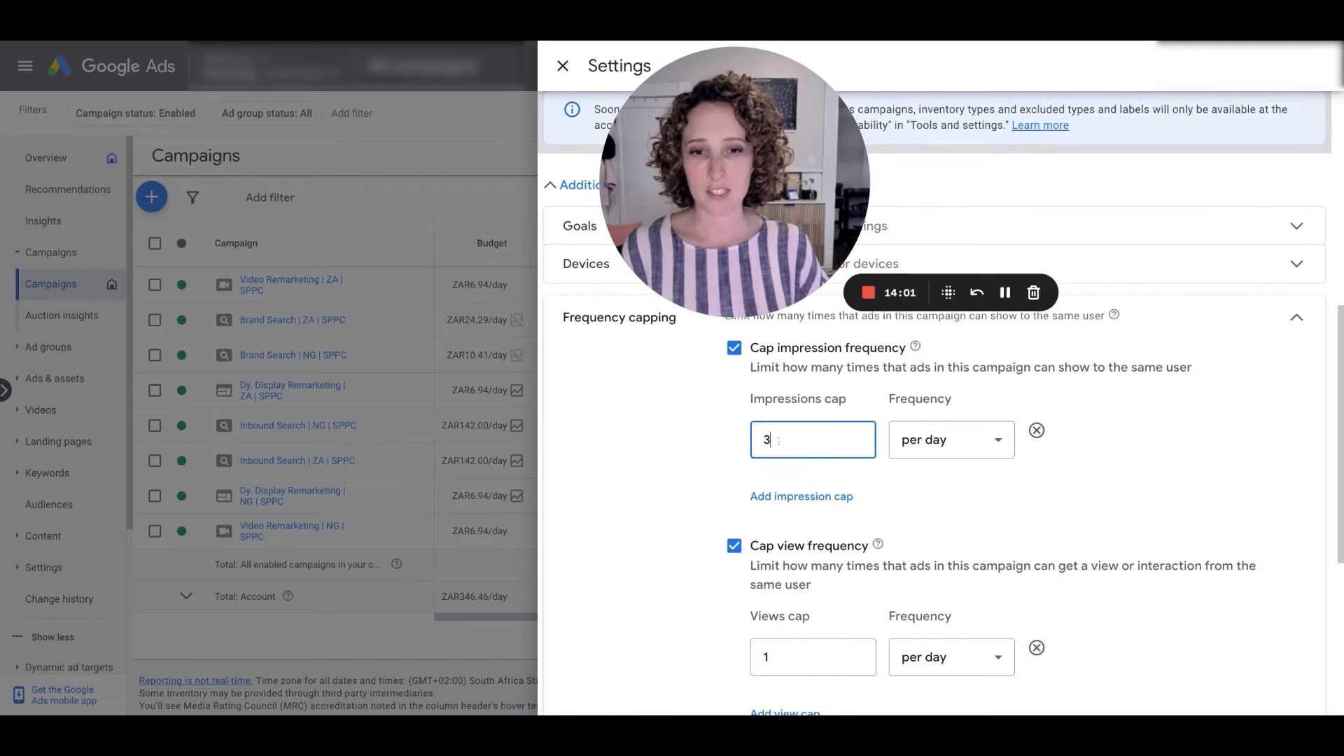
{"action": "left_click", "coordinate": [562, 67]}
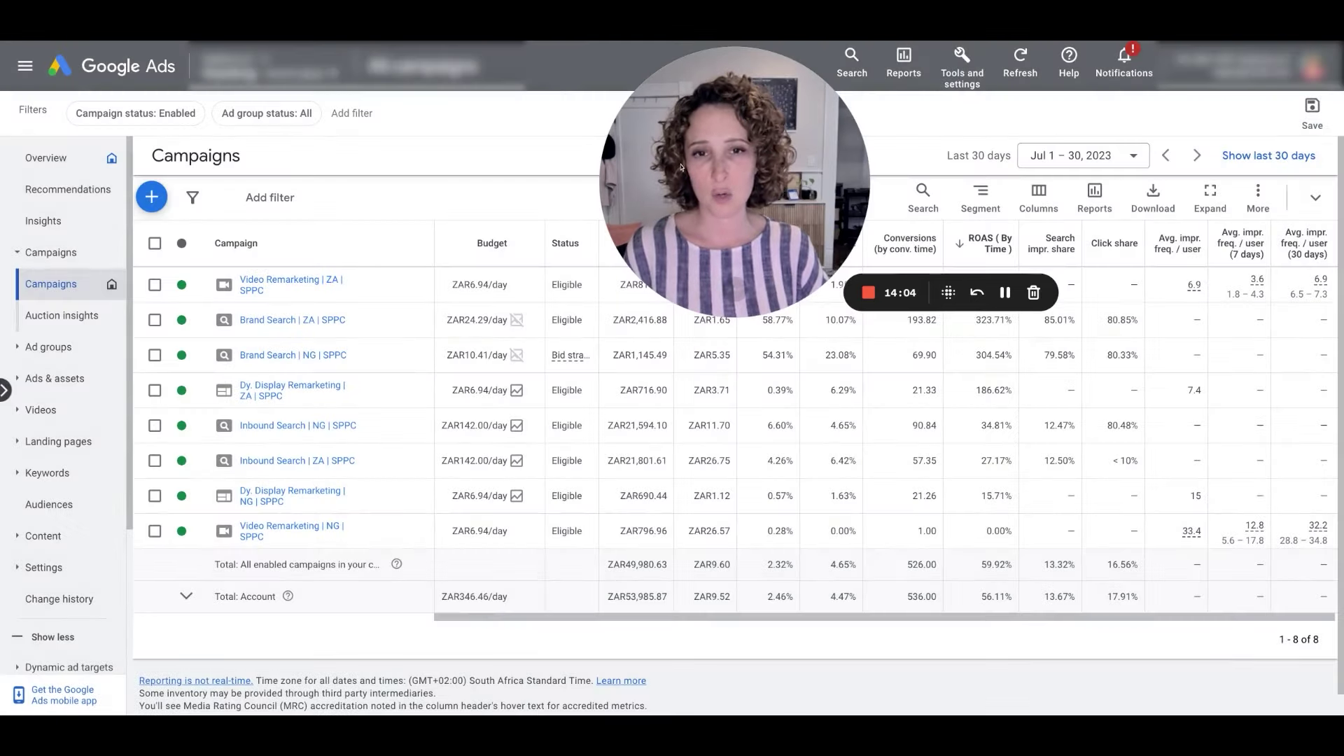
{"action": "left_click_drag", "start_coordinate": [716, 264], "coordinate": [618, 263]}
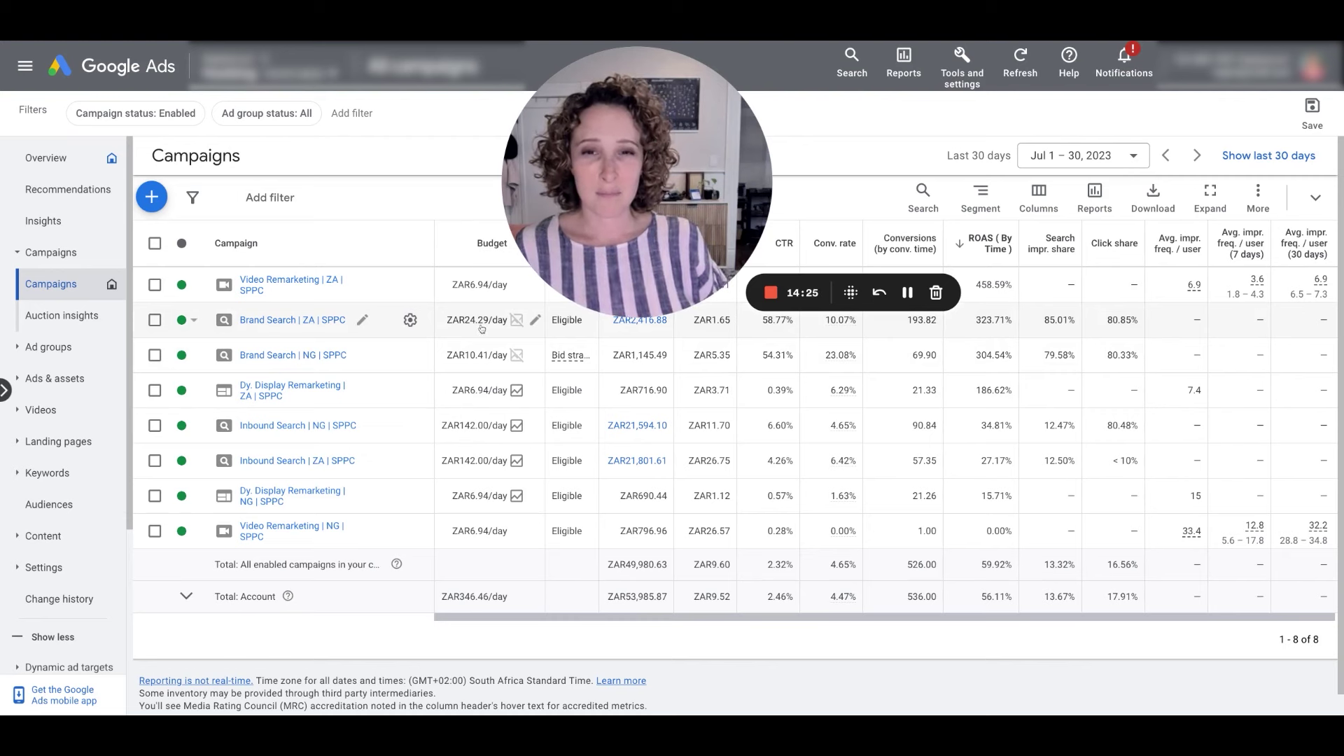
{"action": "mouse_move", "coordinate": [482, 329]}
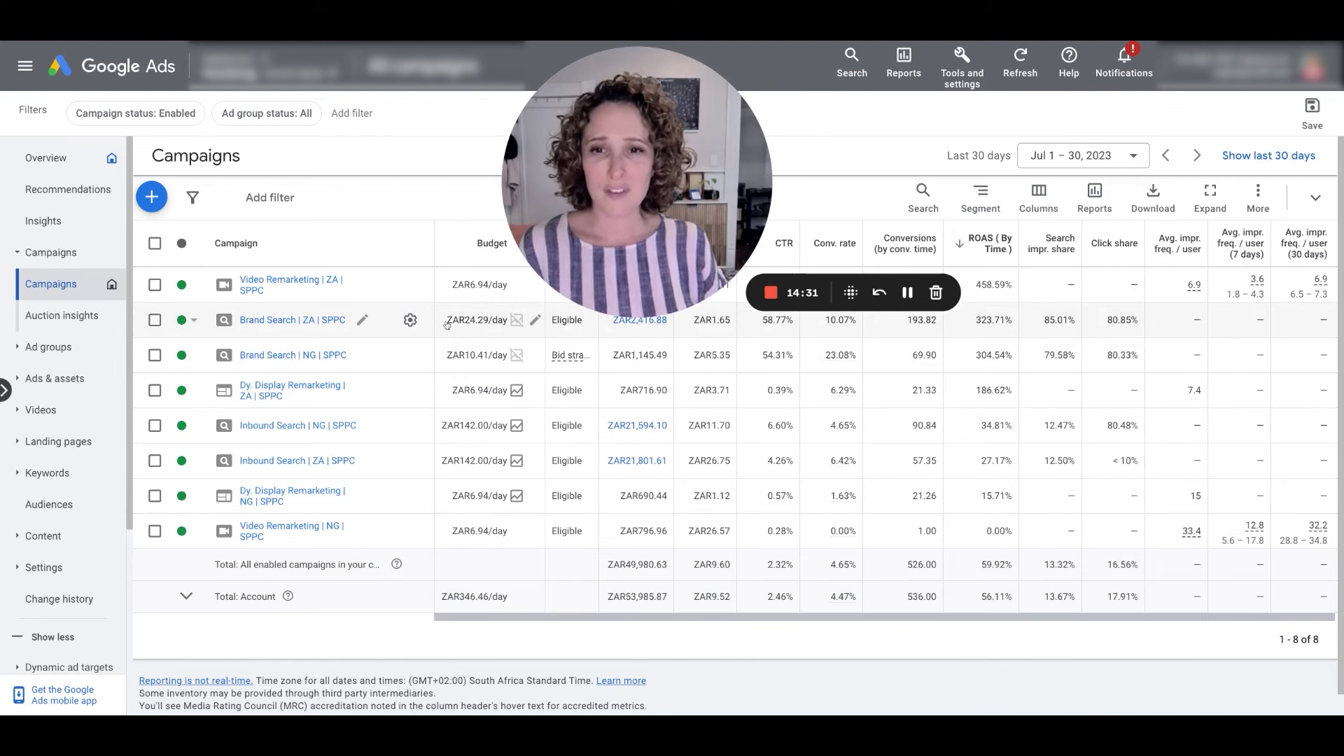
{"action": "left_click", "coordinate": [154, 321]}
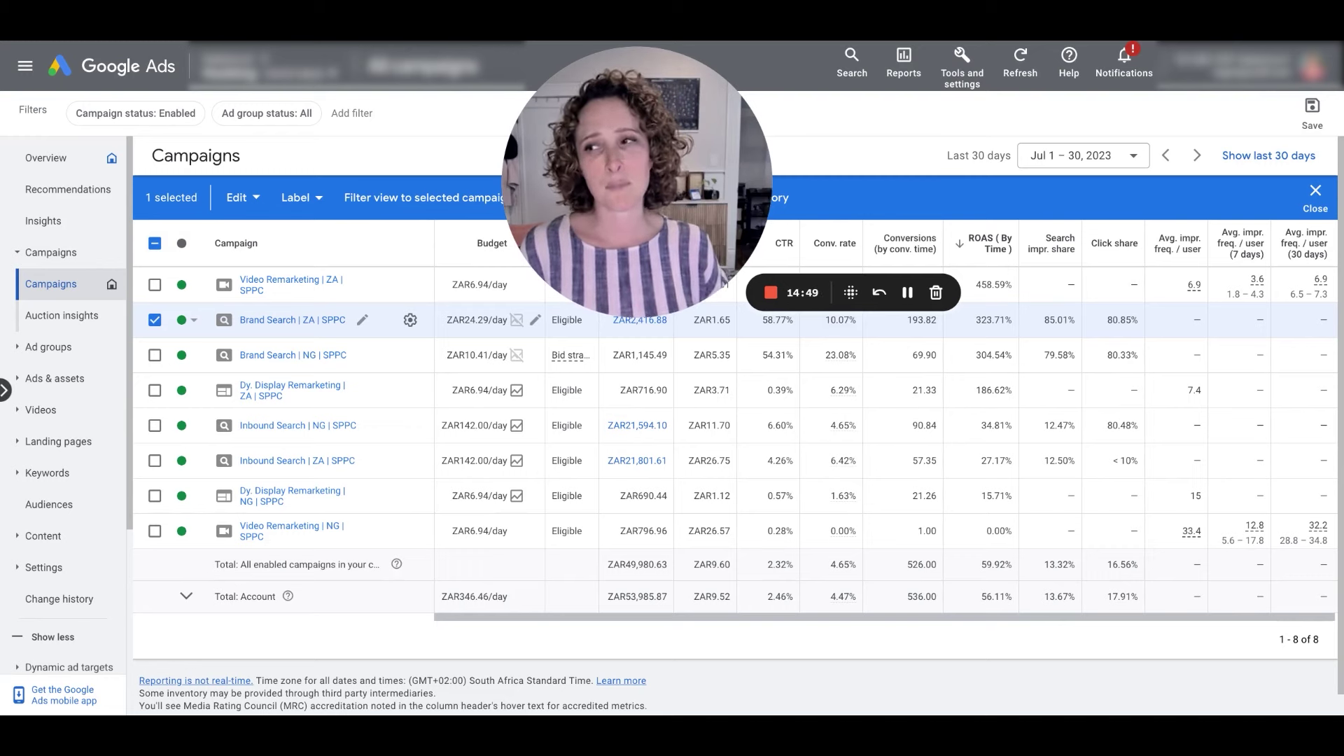
{"action": "left_click", "coordinate": [154, 320]}
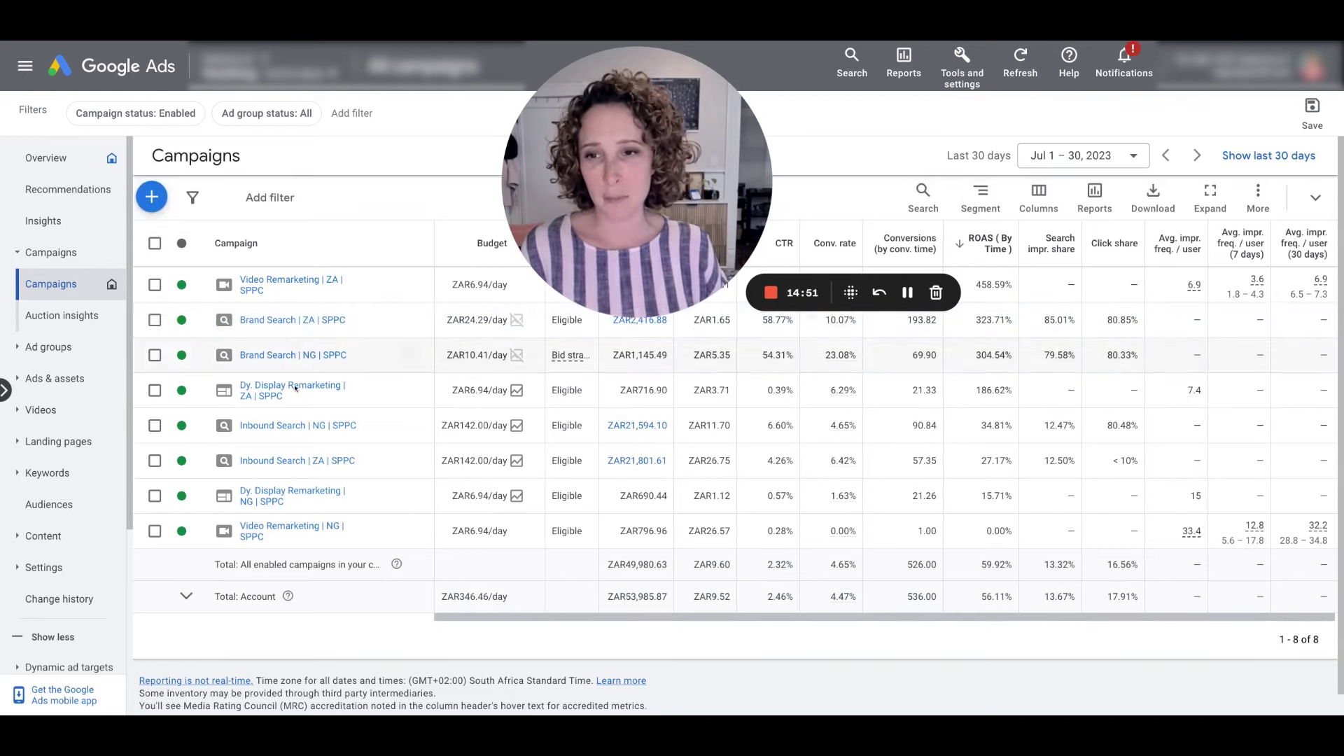
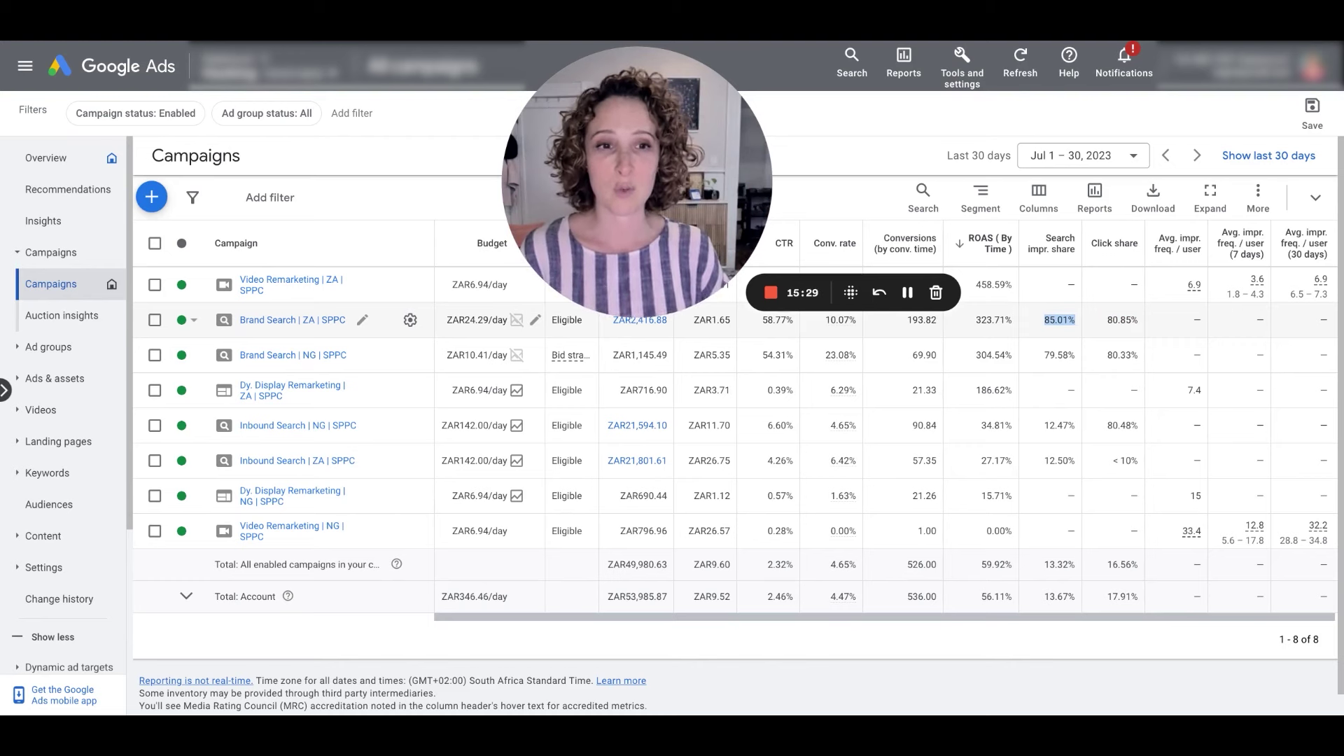
Step: Examine the search impression share and click share of the Brand Search | ZA campaign
{"action": "left_click", "coordinate": [1065, 321]}
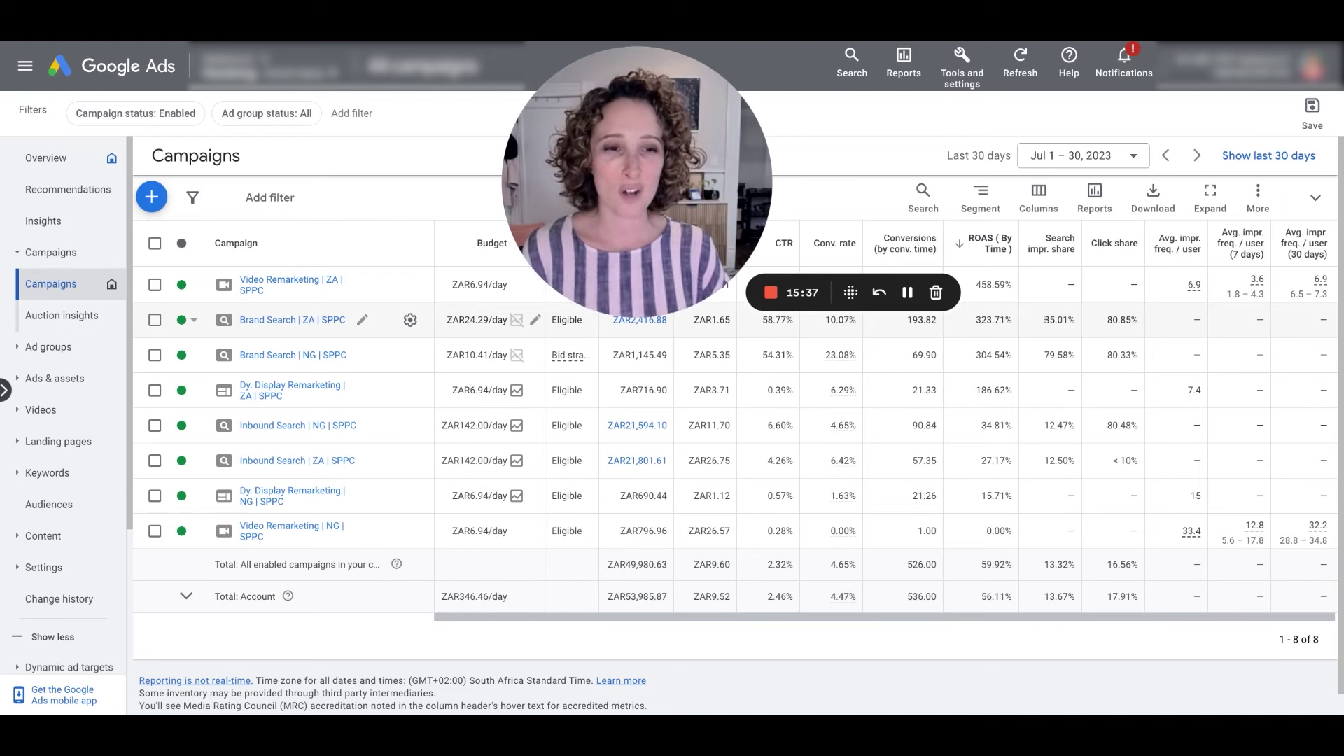
{"action": "double_click", "coordinate": [1047, 320]}
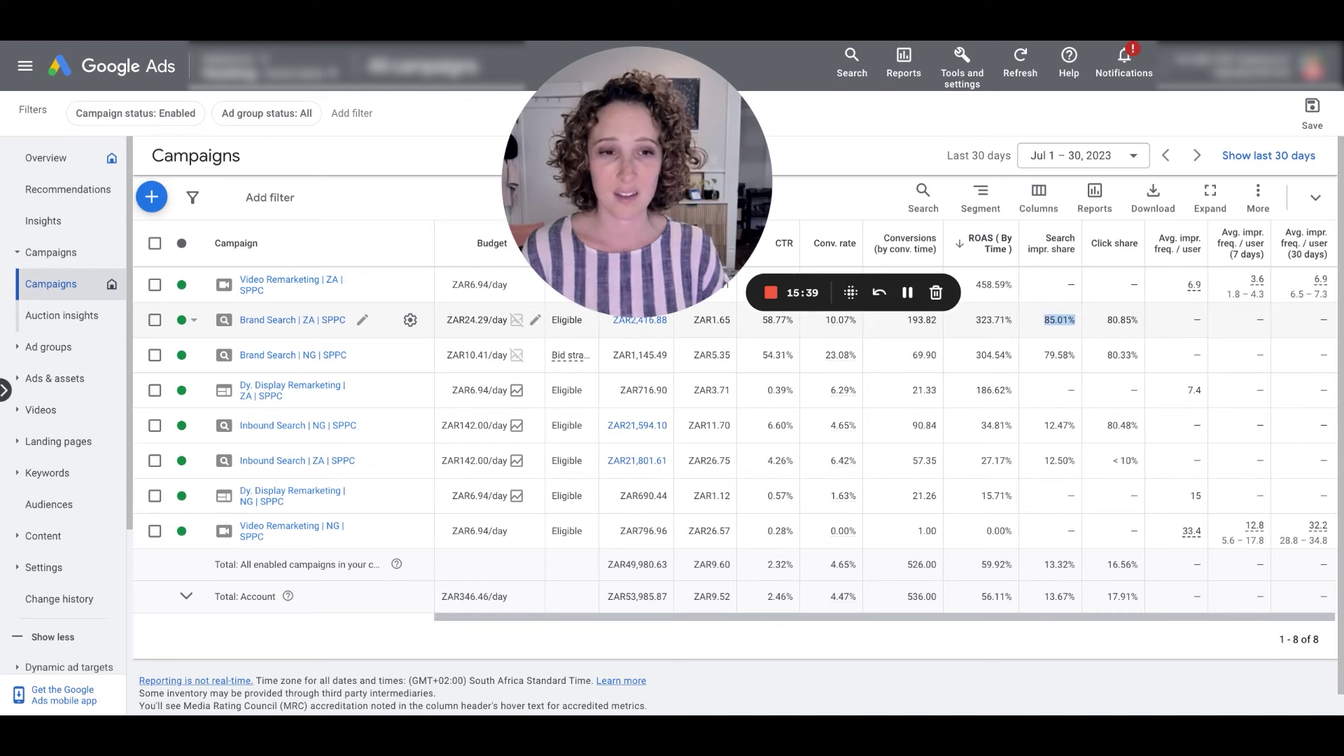
{"action": "left_click", "coordinate": [1046, 320]}
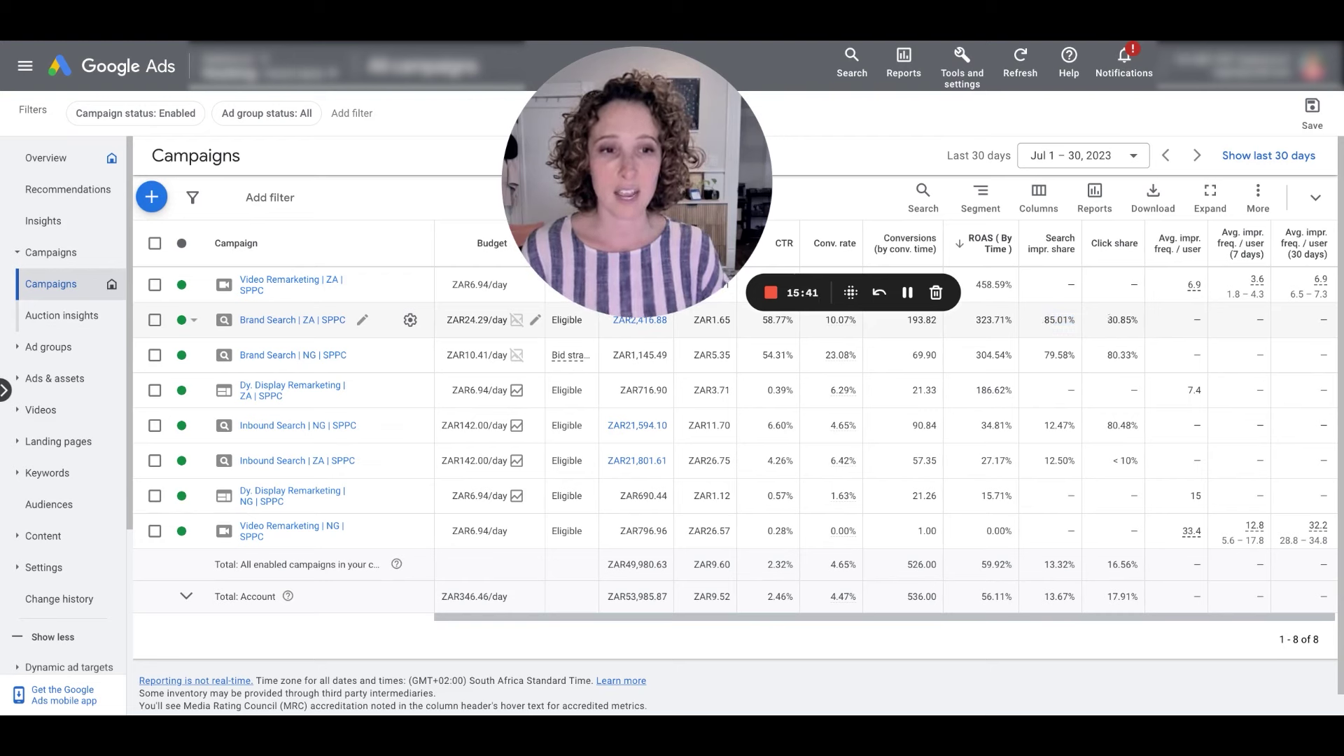
{"action": "left_click_drag", "start_coordinate": [1139, 320], "coordinate": [1114, 320]}
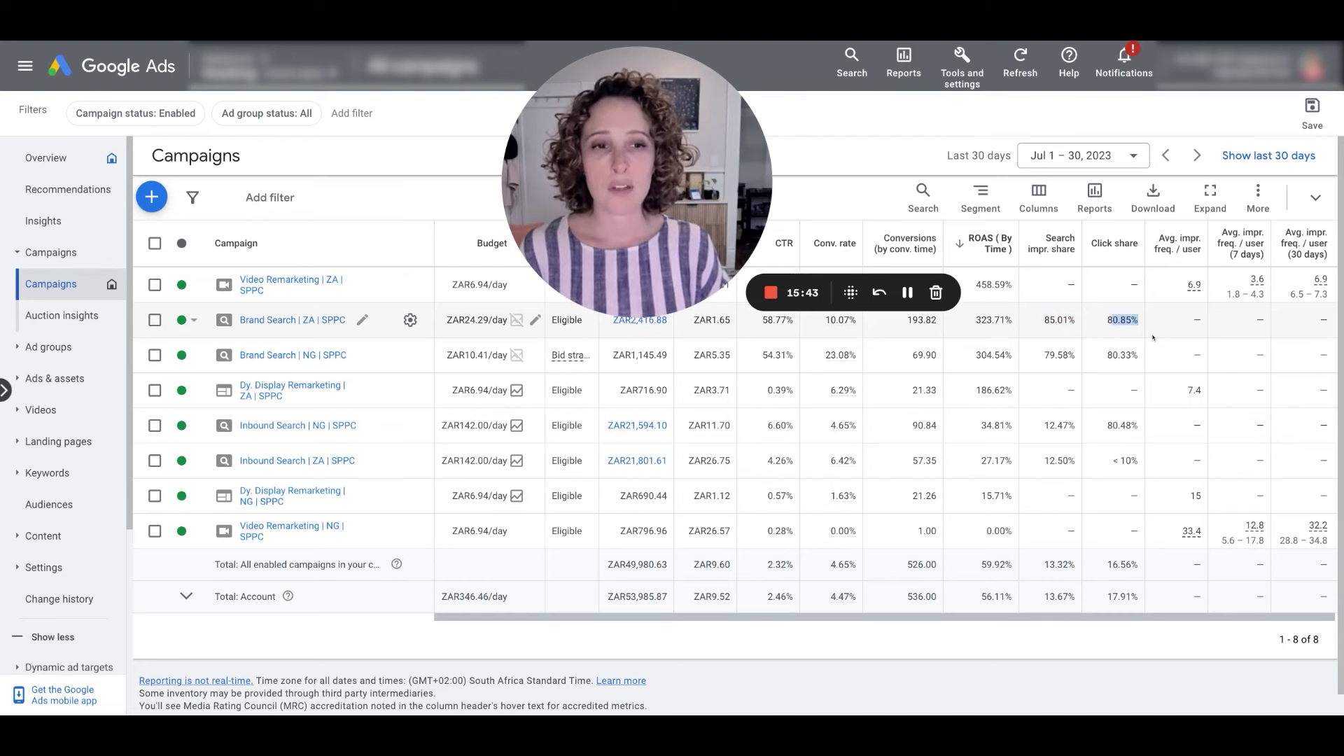
{"action": "left_click", "coordinate": [1128, 323]}
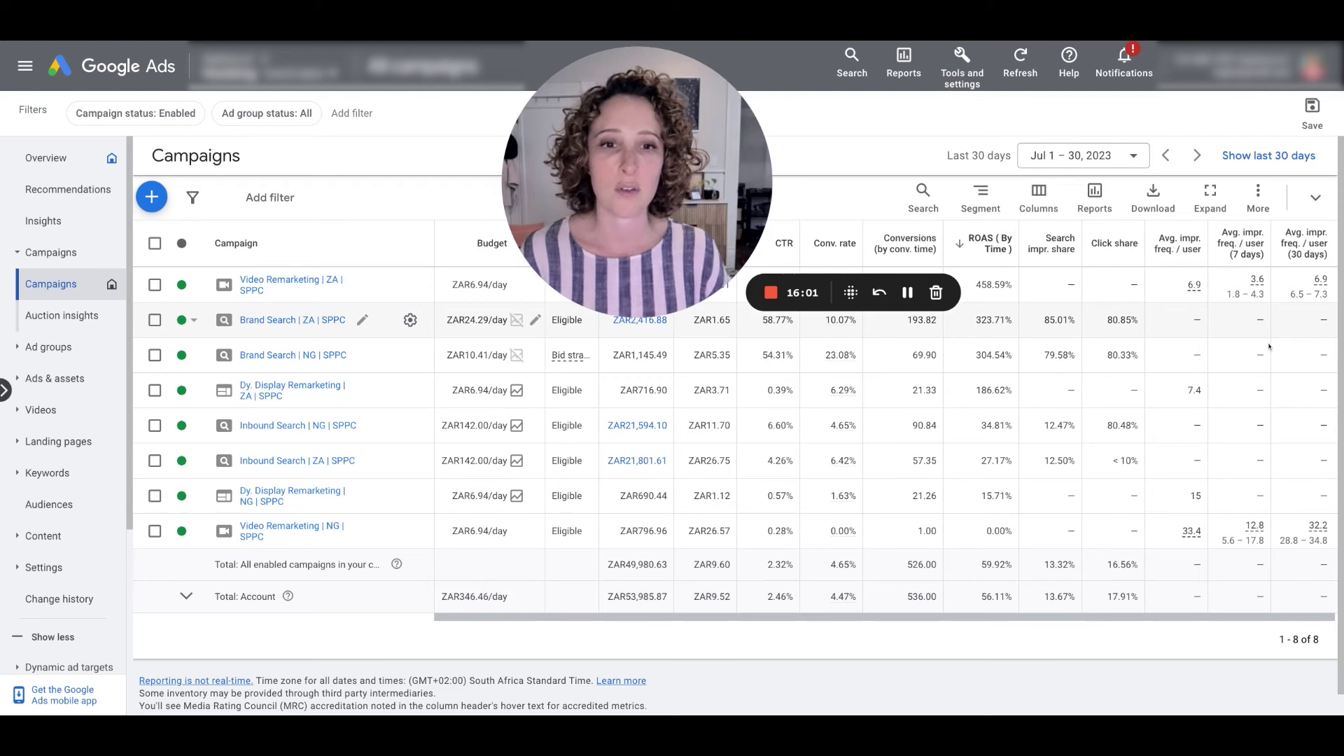
{"action": "double_click", "coordinate": [1123, 320]}
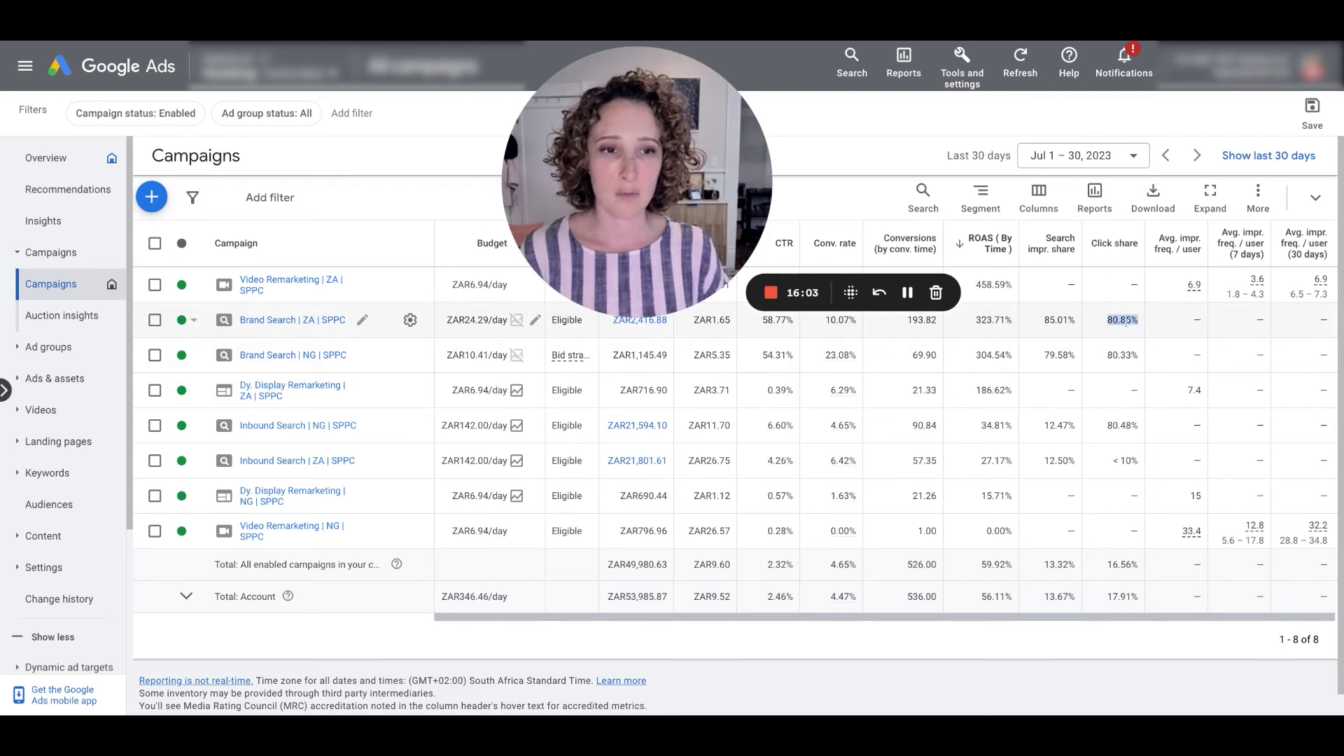
{"action": "left_click", "coordinate": [1058, 324]}
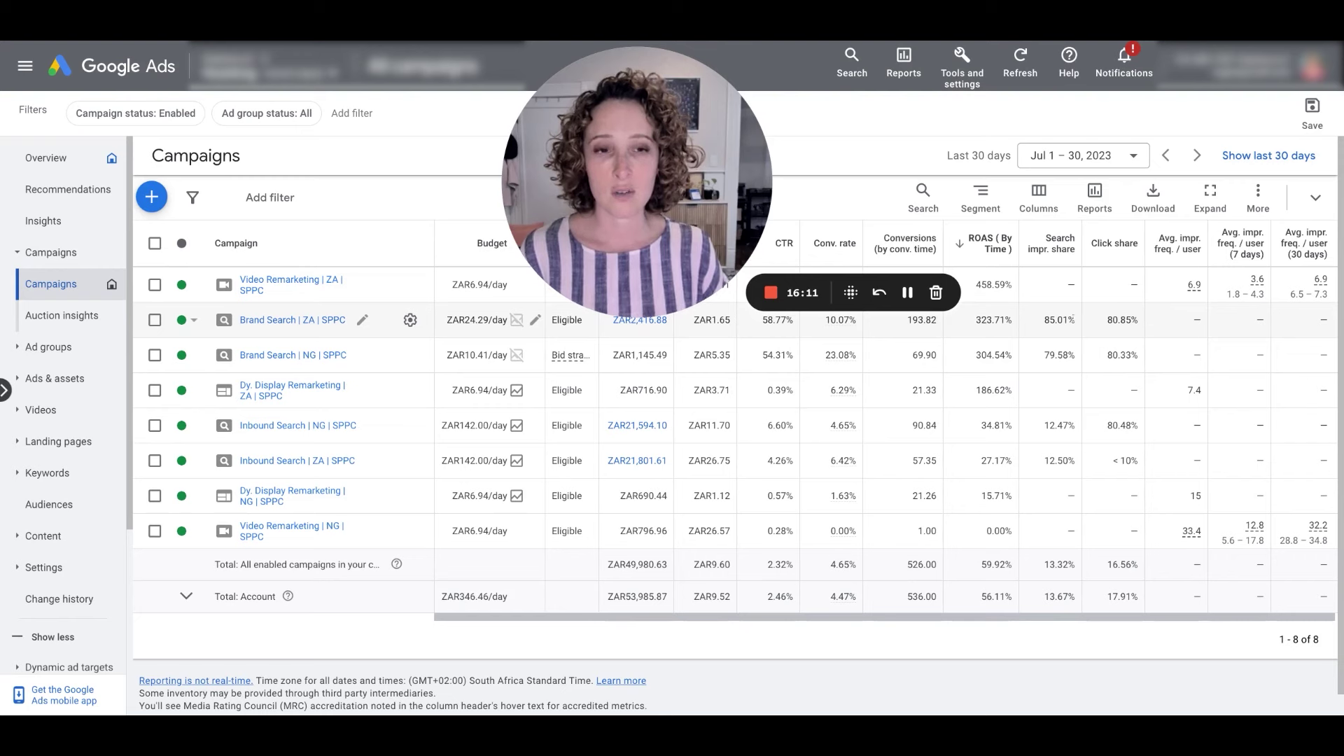
{"action": "double_click", "coordinate": [1060, 320]}
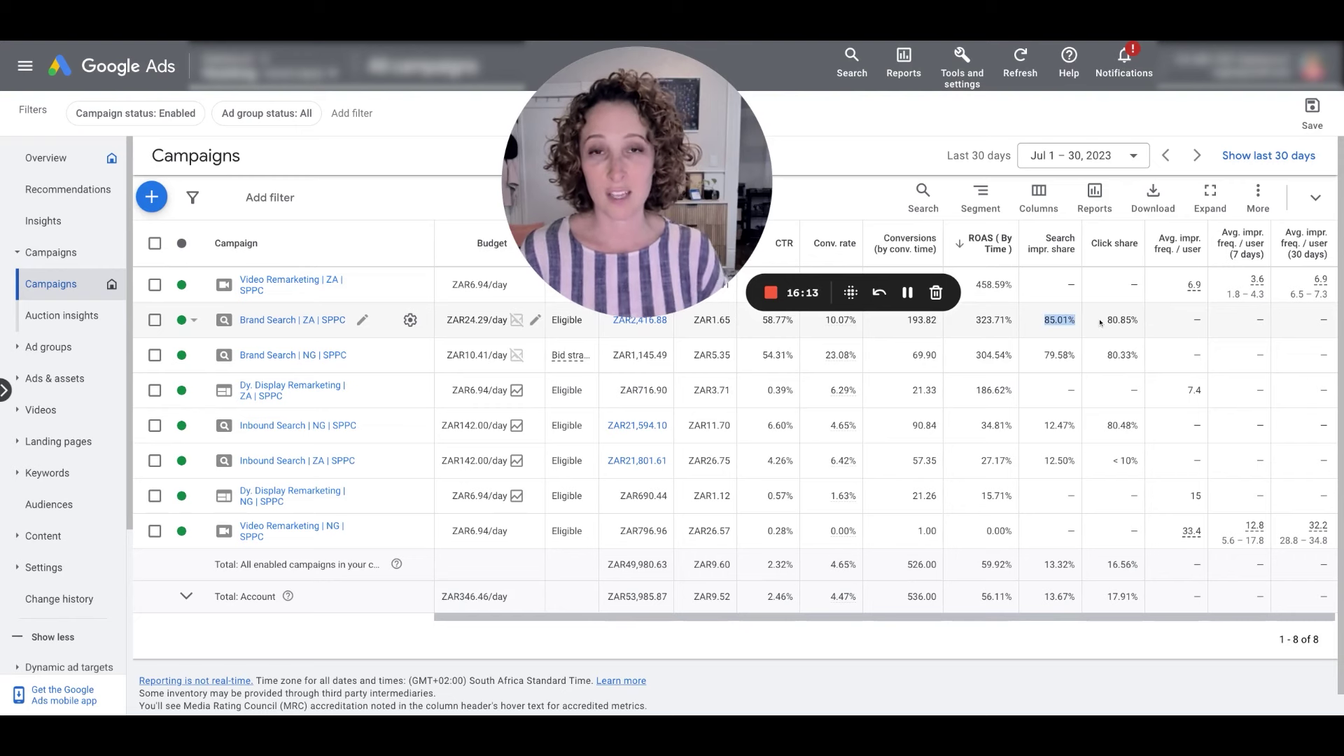
Step: Examine the search impression share and click share of the Inbound Search | NG campaign
{"action": "left_click", "coordinate": [1086, 469]}
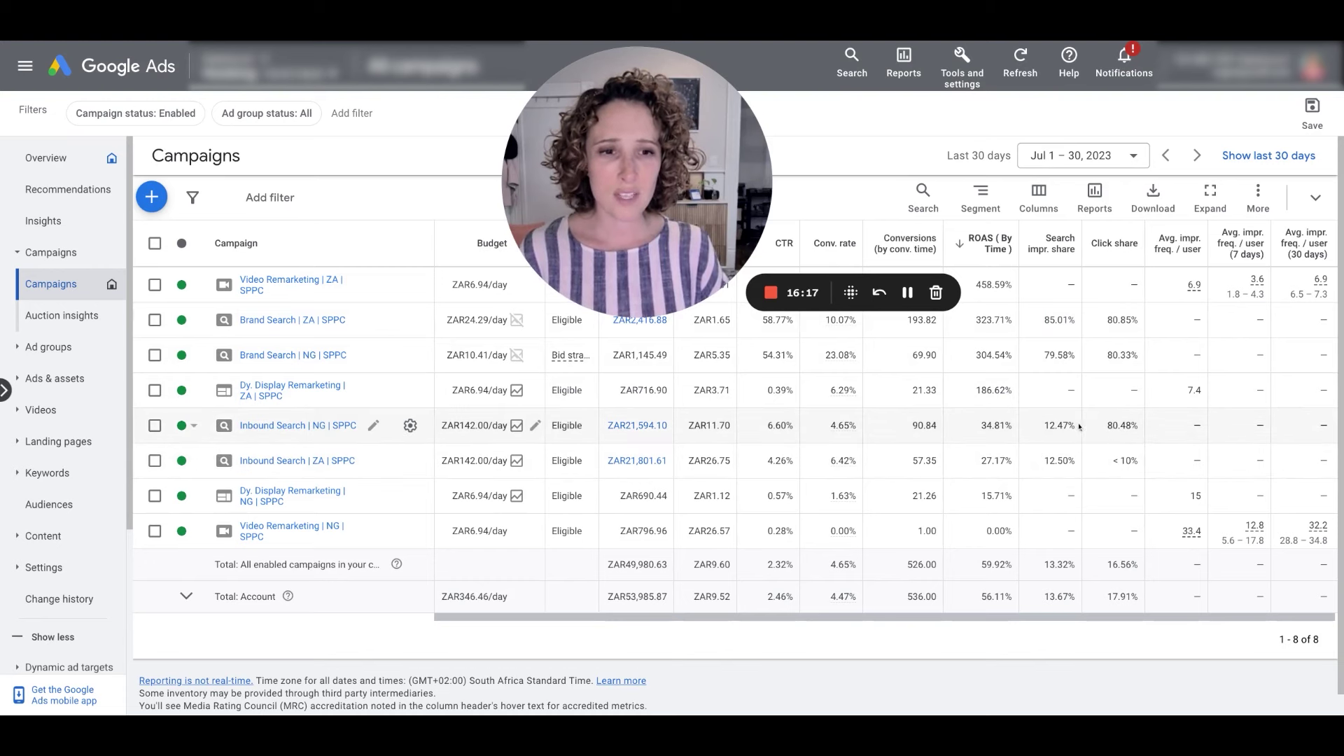
{"action": "left_click_drag", "start_coordinate": [1043, 425], "coordinate": [1139, 425]}
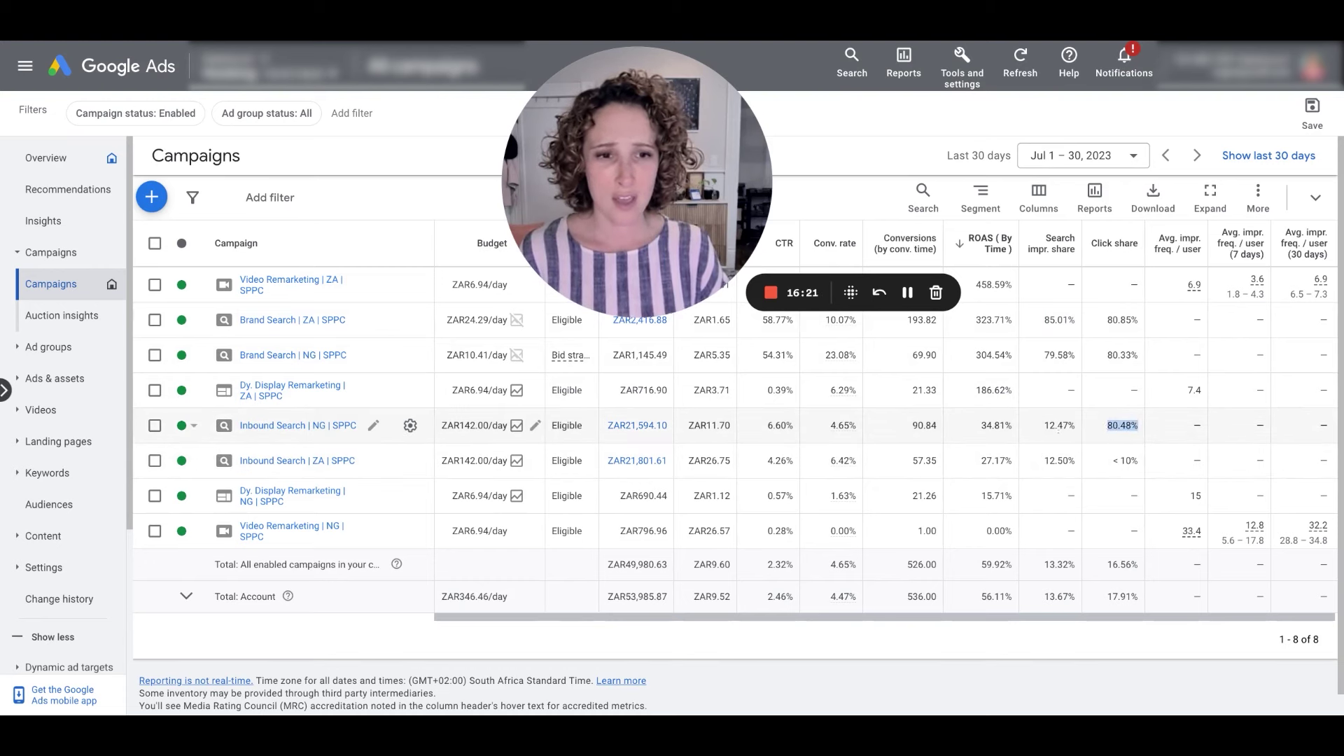
{"action": "double_click", "coordinate": [1058, 425]}
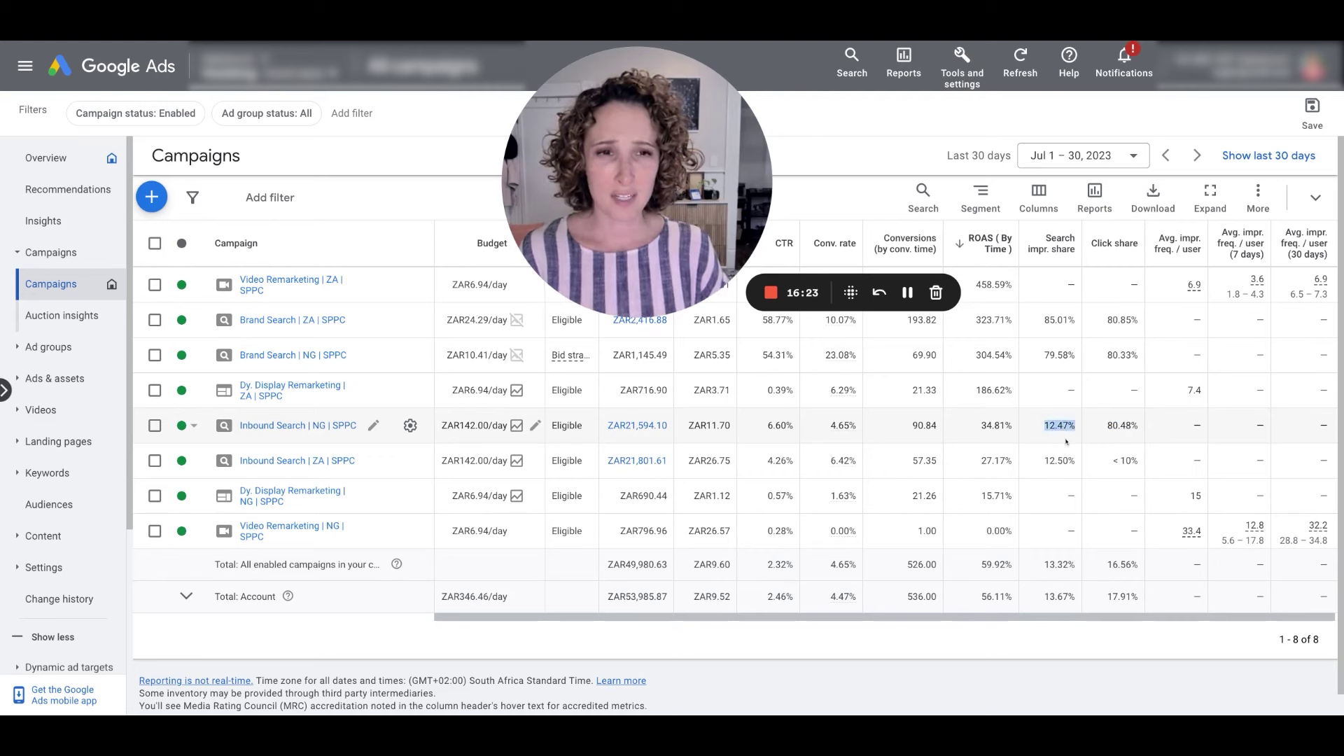
{"action": "mouse_move", "coordinate": [1069, 252]}
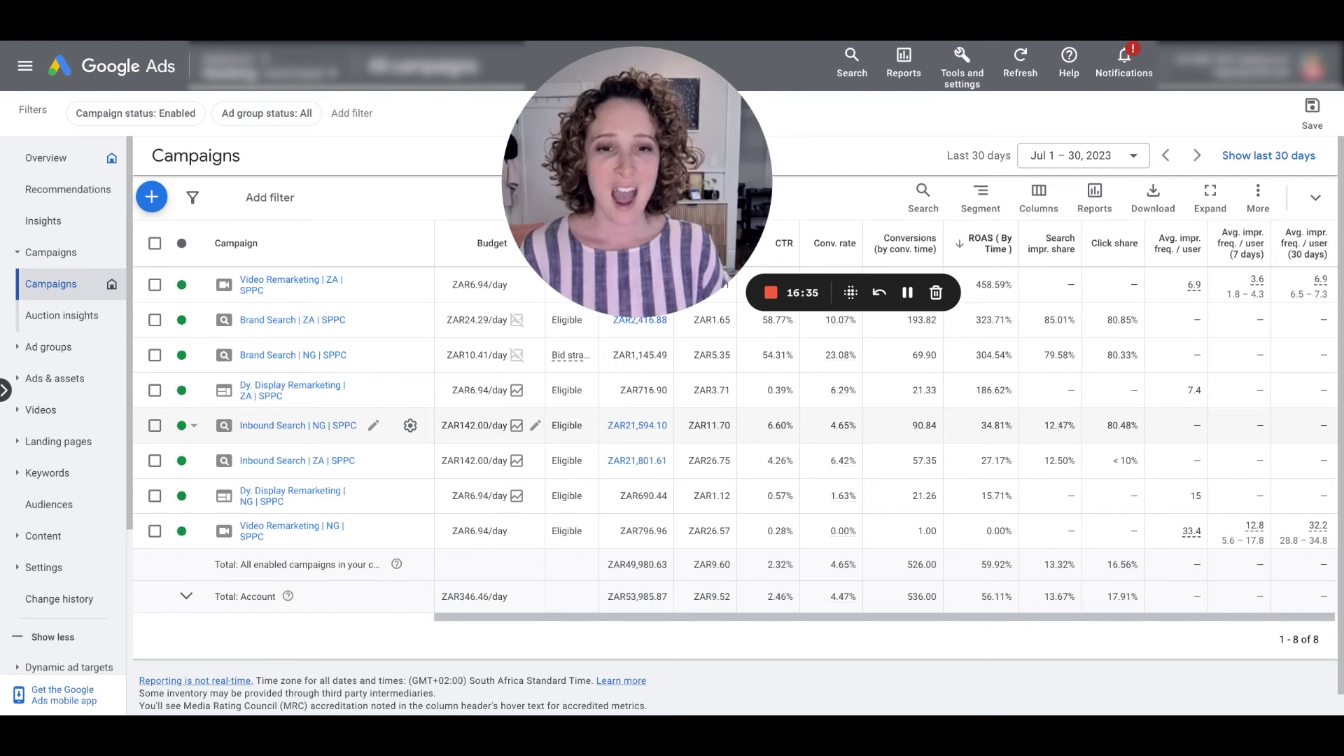
{"action": "double_click", "coordinate": [1066, 425]}
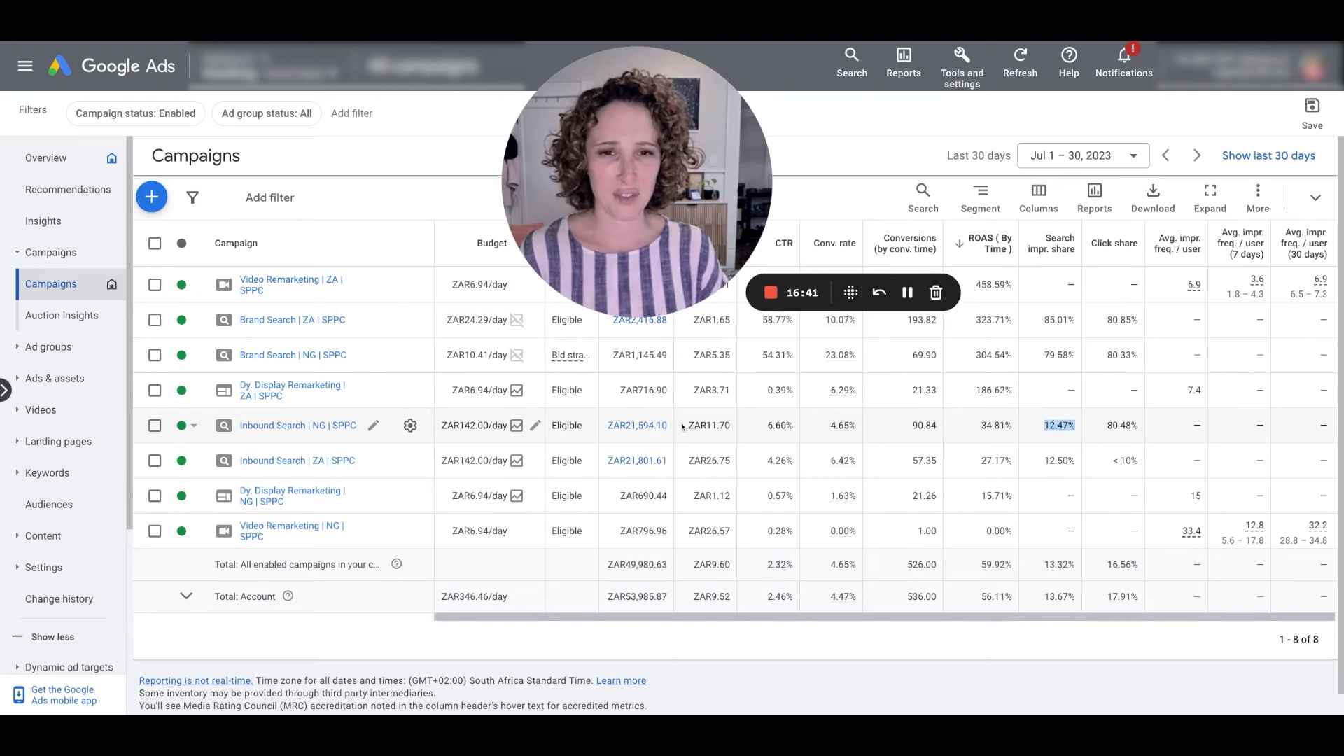
Step: Compare the CTR, search impression share and click share of the Inbound Search | NG campaign with the Brand Search | ZA campaign's shares
{"action": "double_click", "coordinate": [778, 425]}
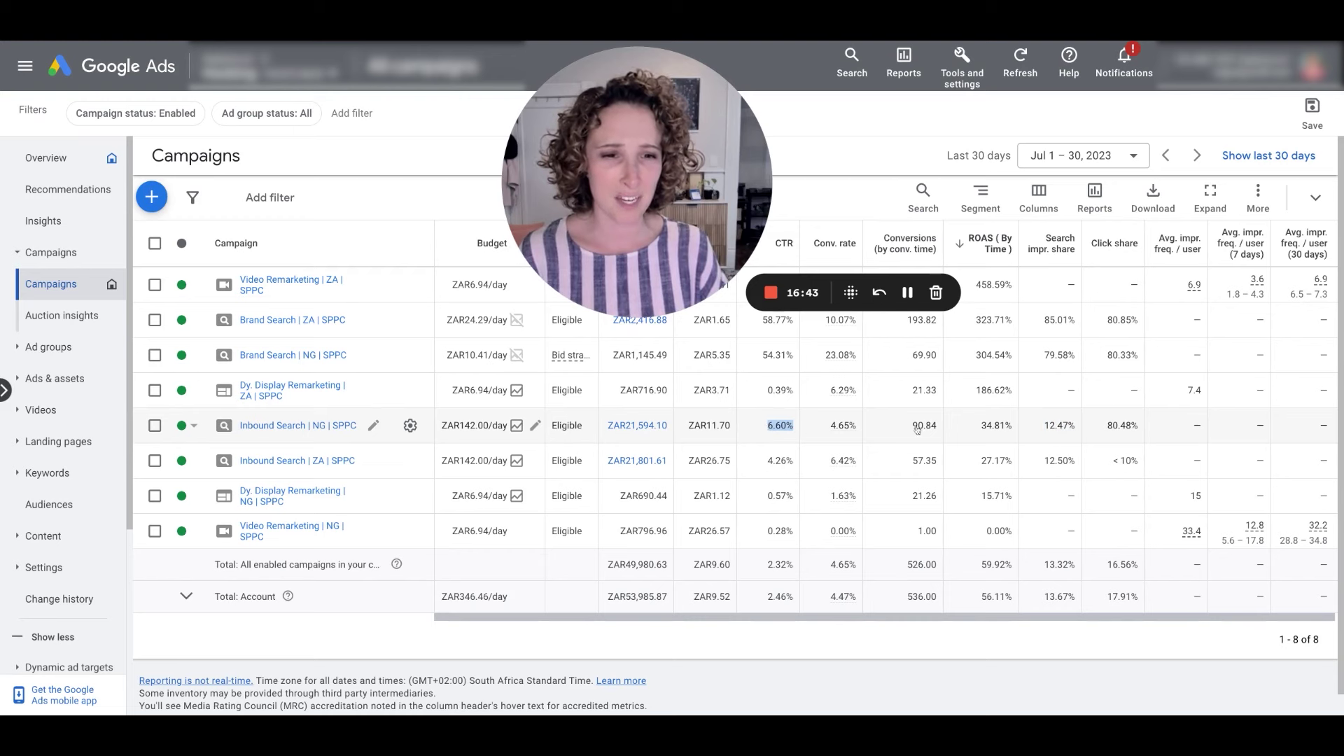
{"action": "left_click_drag", "start_coordinate": [1078, 426], "coordinate": [1039, 428]}
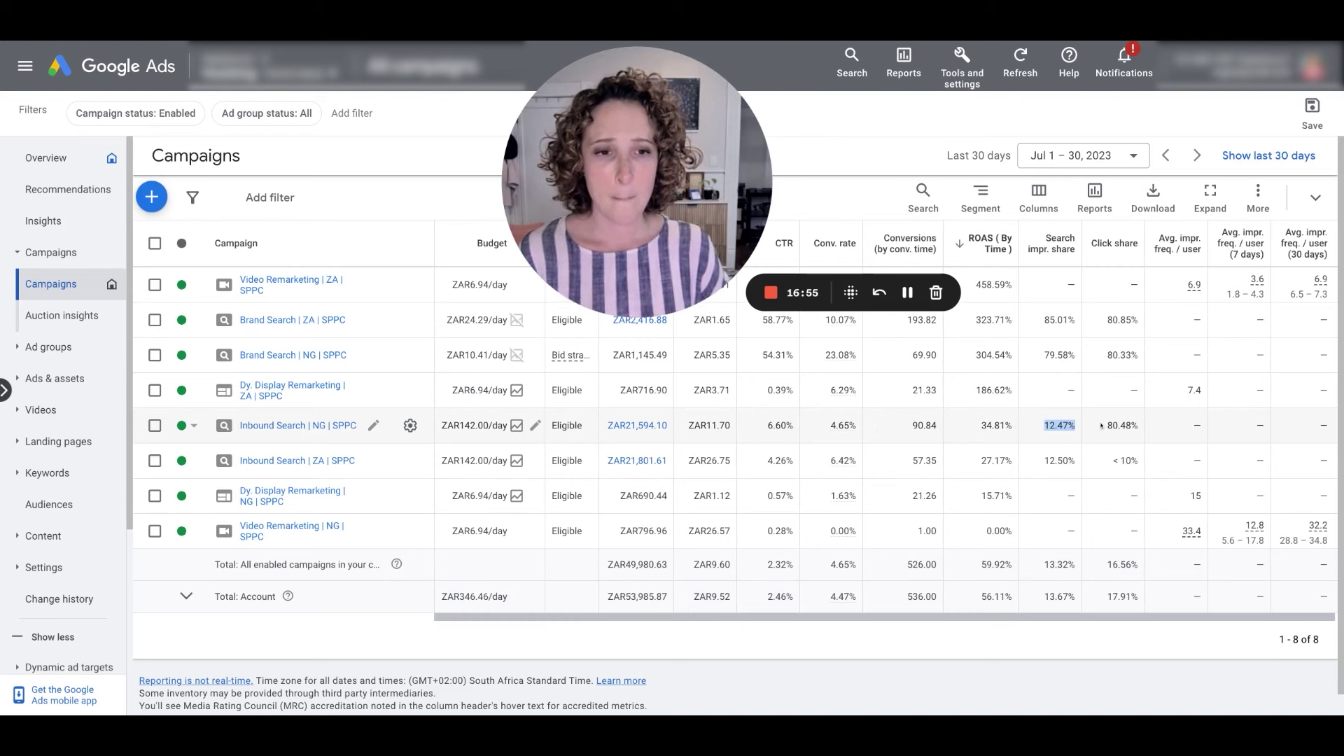
{"action": "left_click_drag", "start_coordinate": [1102, 425], "coordinate": [1140, 426]}
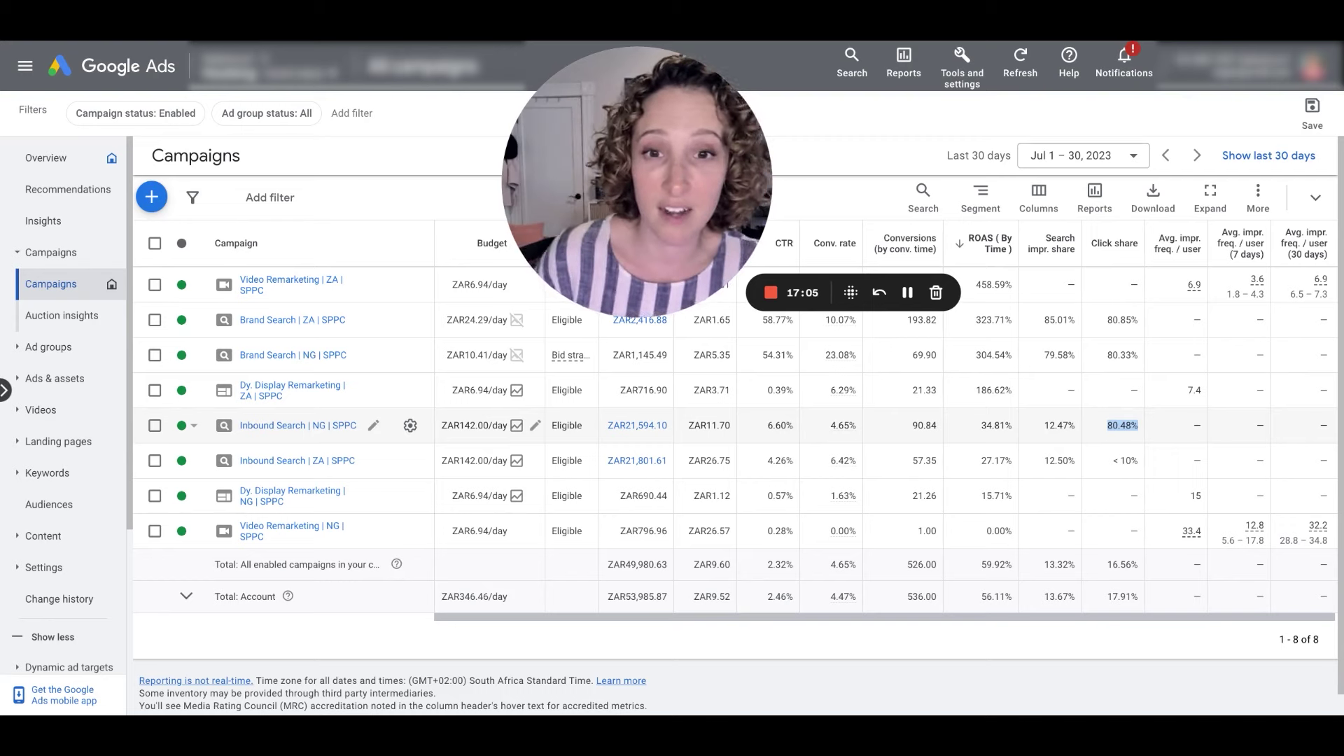
{"action": "left_click", "coordinate": [382, 432]}
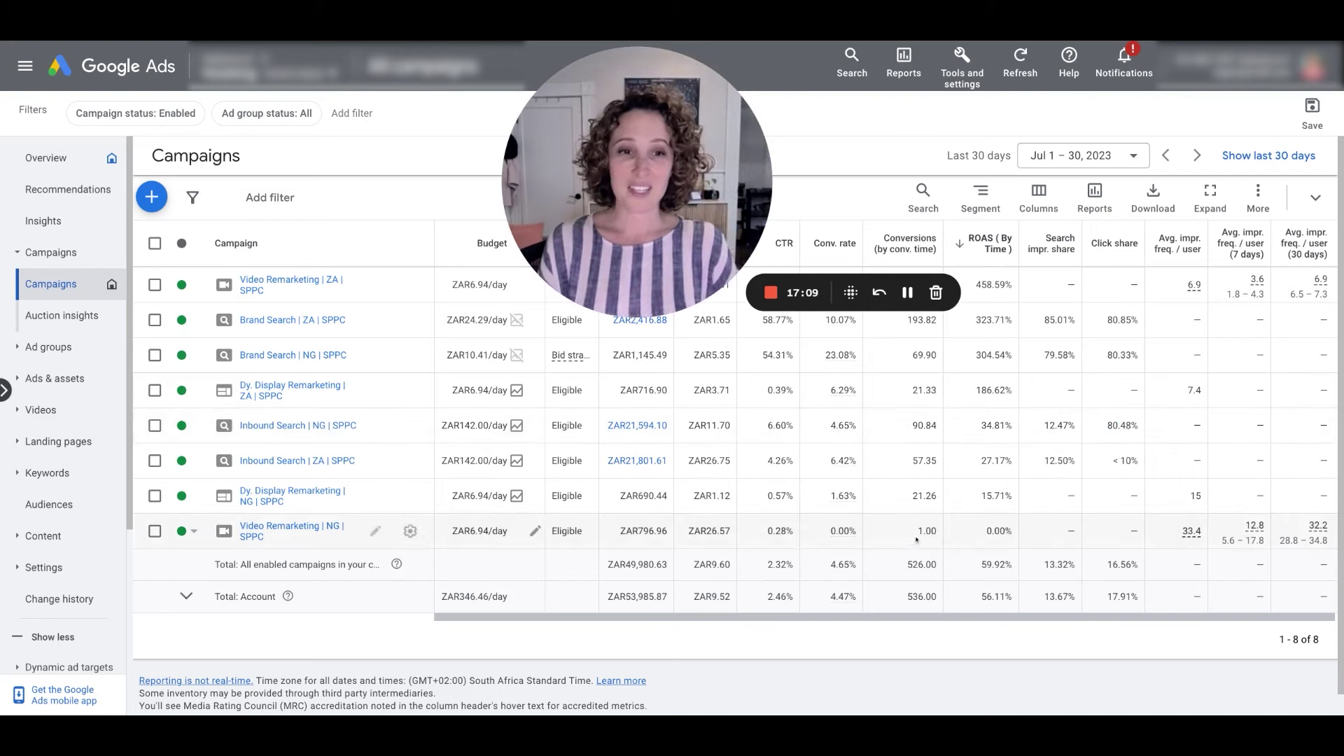
{"action": "double_click", "coordinate": [1054, 320]}
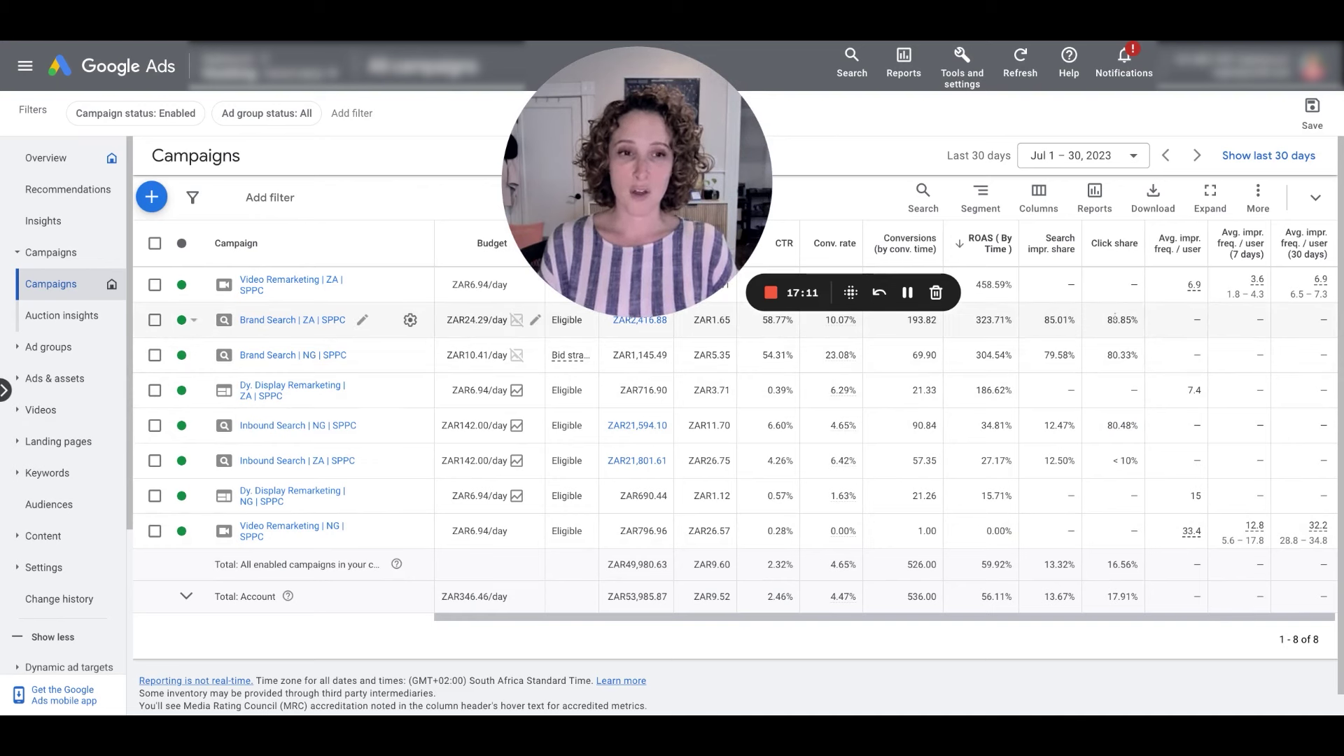
{"action": "left_click_drag", "start_coordinate": [1108, 320], "coordinate": [1139, 320]}
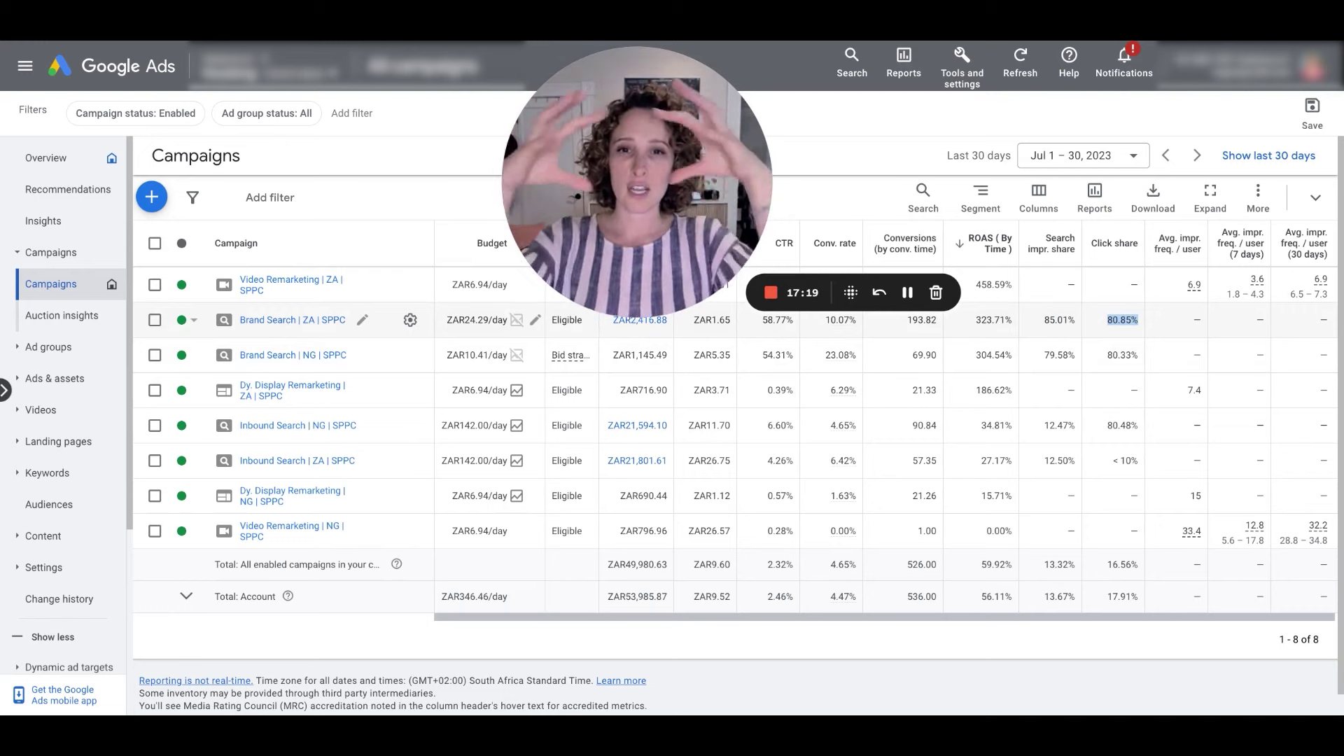
Step: Select the Brand Search and Inbound Search campaigns for both ZA and NG
{"action": "left_click", "coordinate": [155, 319]}
{"action": "left_click", "coordinate": [155, 355]}
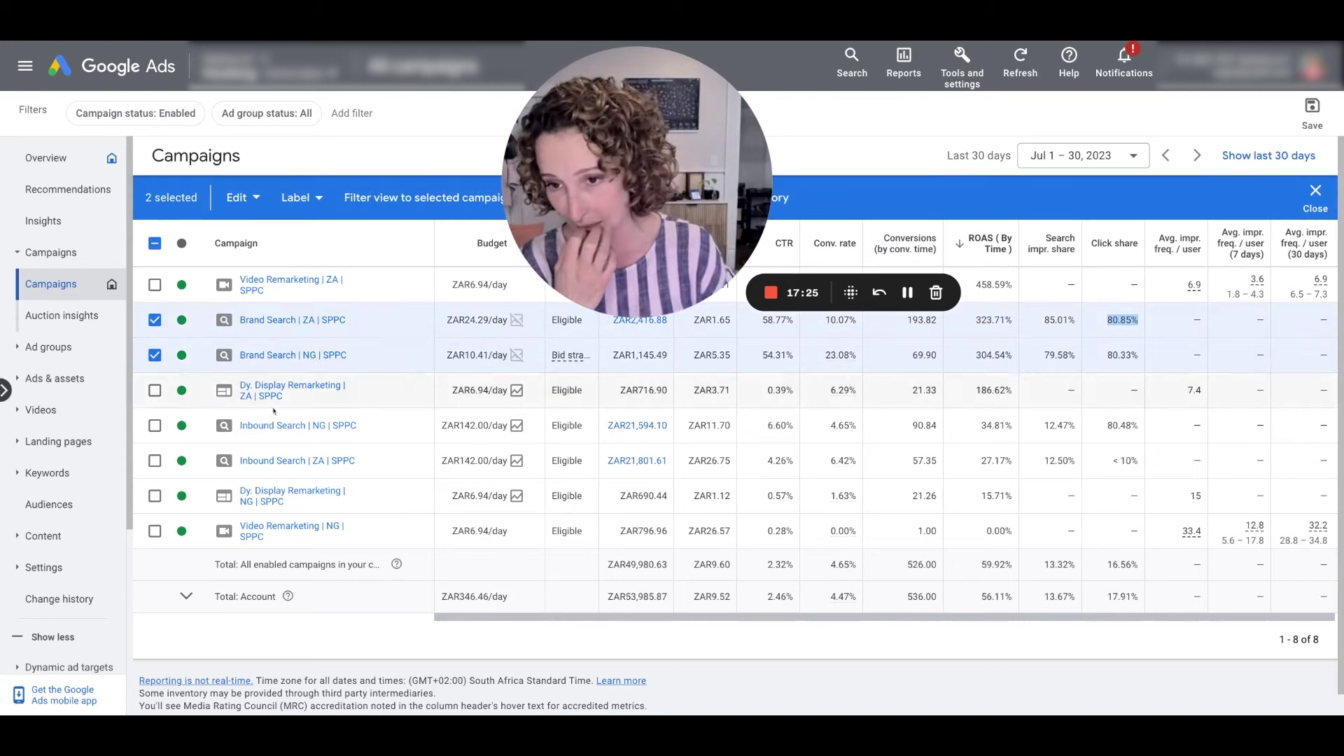
{"action": "left_click", "coordinate": [155, 426]}
{"action": "left_click", "coordinate": [155, 460]}
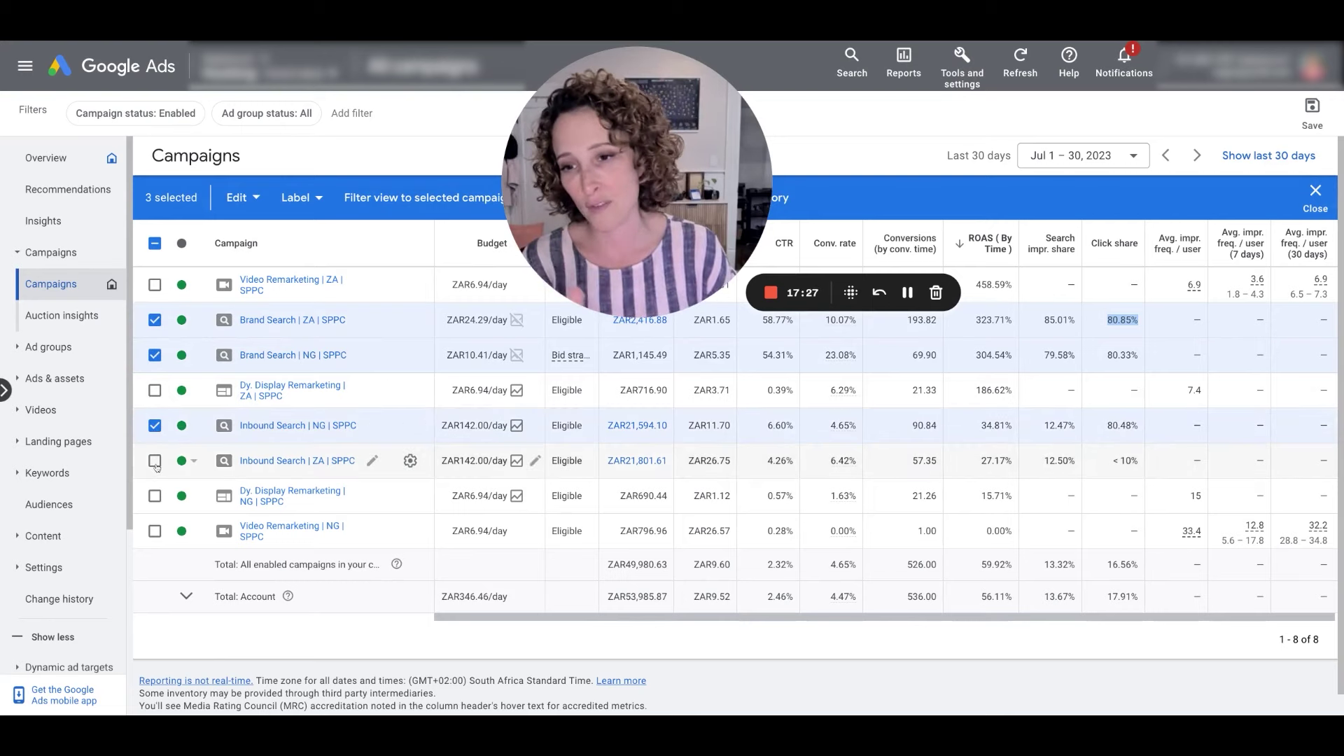
Step: Deselect the two Brand Search campaigns, followed by the two Inbound Search campaigns
{"action": "left_click", "coordinate": [155, 355]}
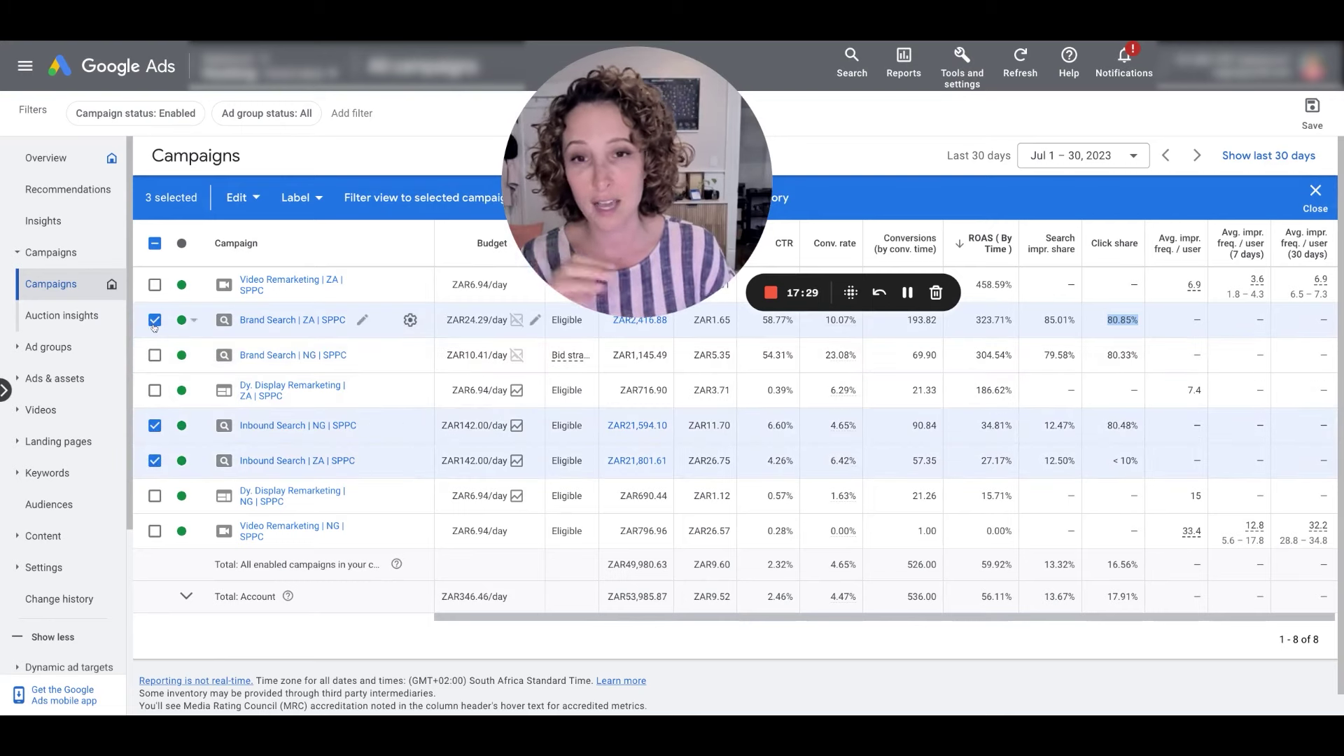
{"action": "left_click", "coordinate": [155, 321]}
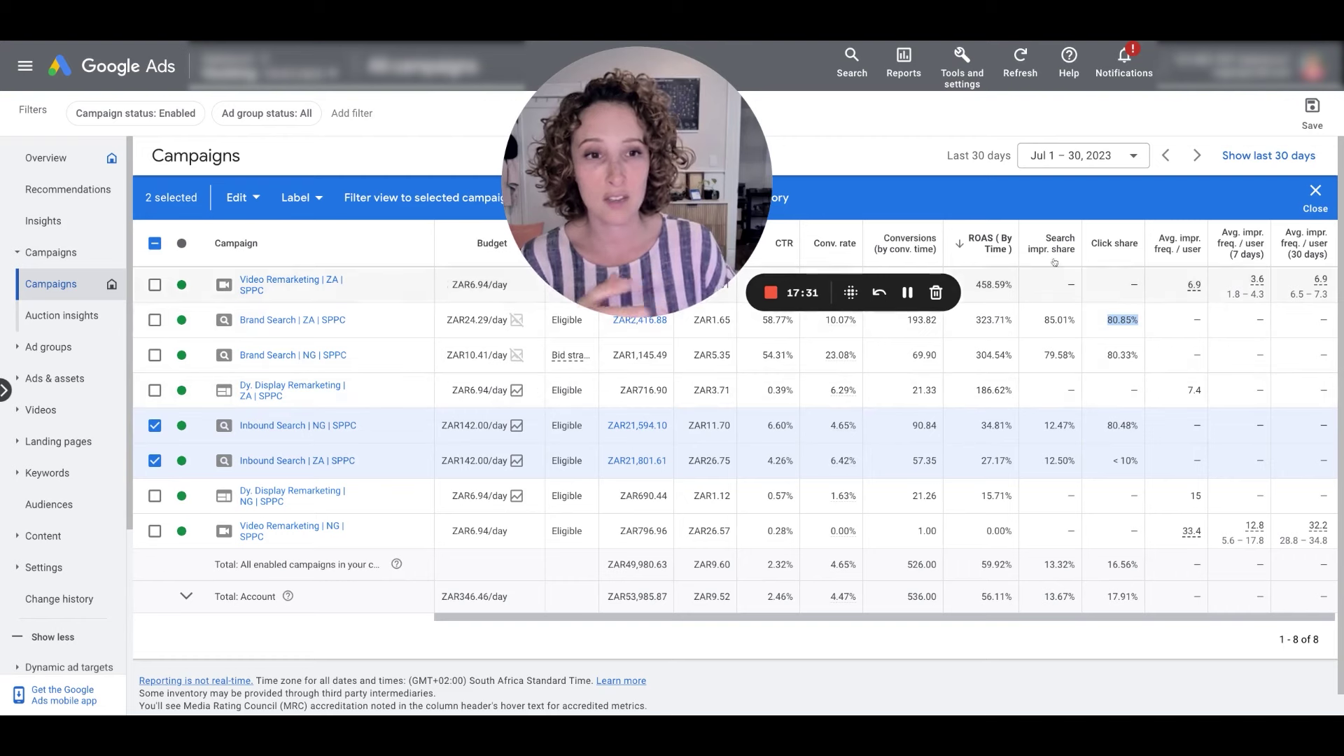
{"action": "mouse_move", "coordinate": [1071, 256]}
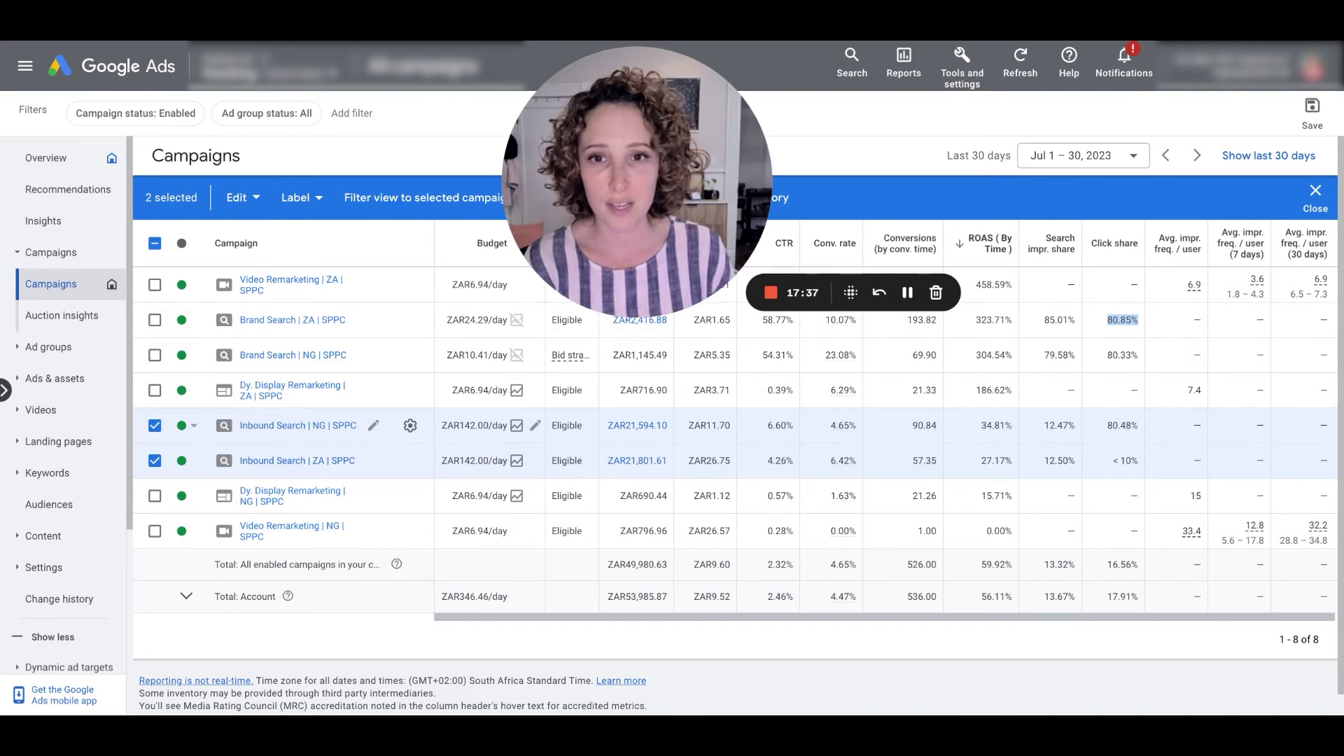
{"action": "left_click", "coordinate": [154, 425]}
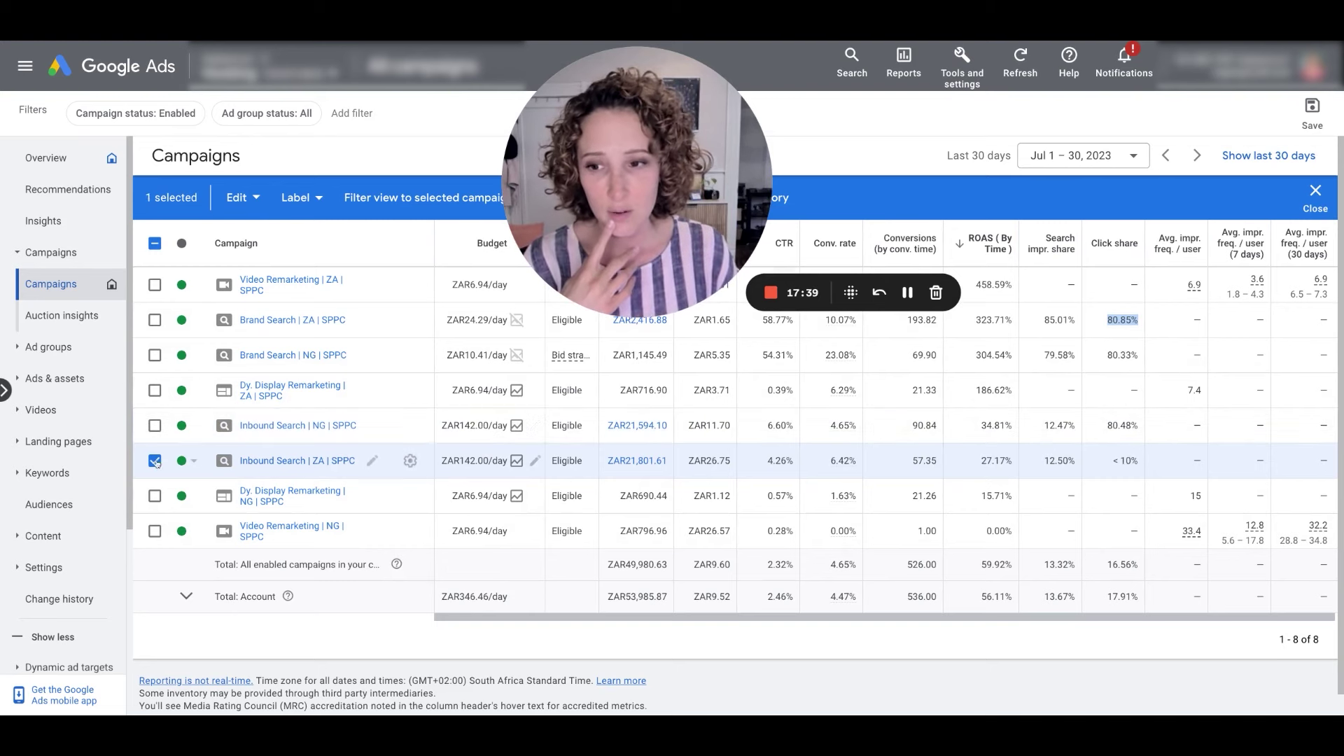
{"action": "left_click", "coordinate": [155, 462]}
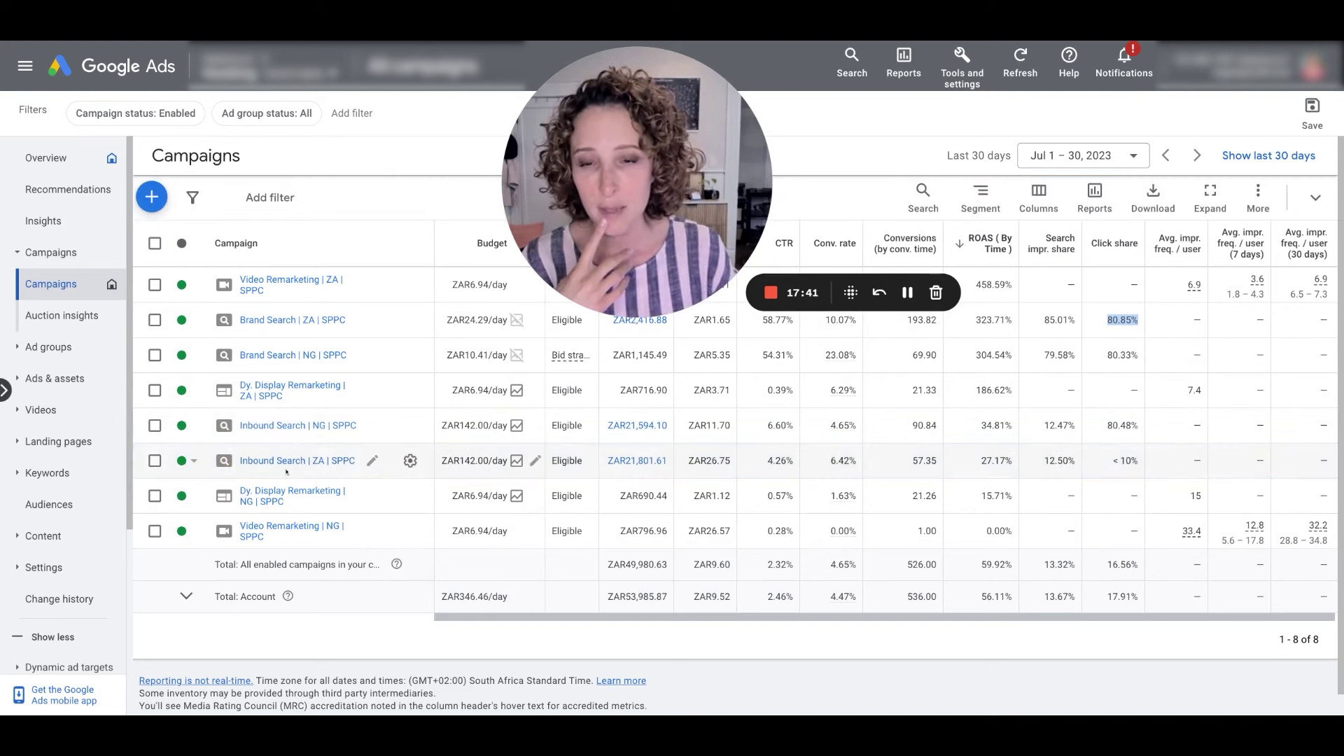
{"action": "left_click_drag", "start_coordinate": [623, 148], "coordinate": [626, 90]}
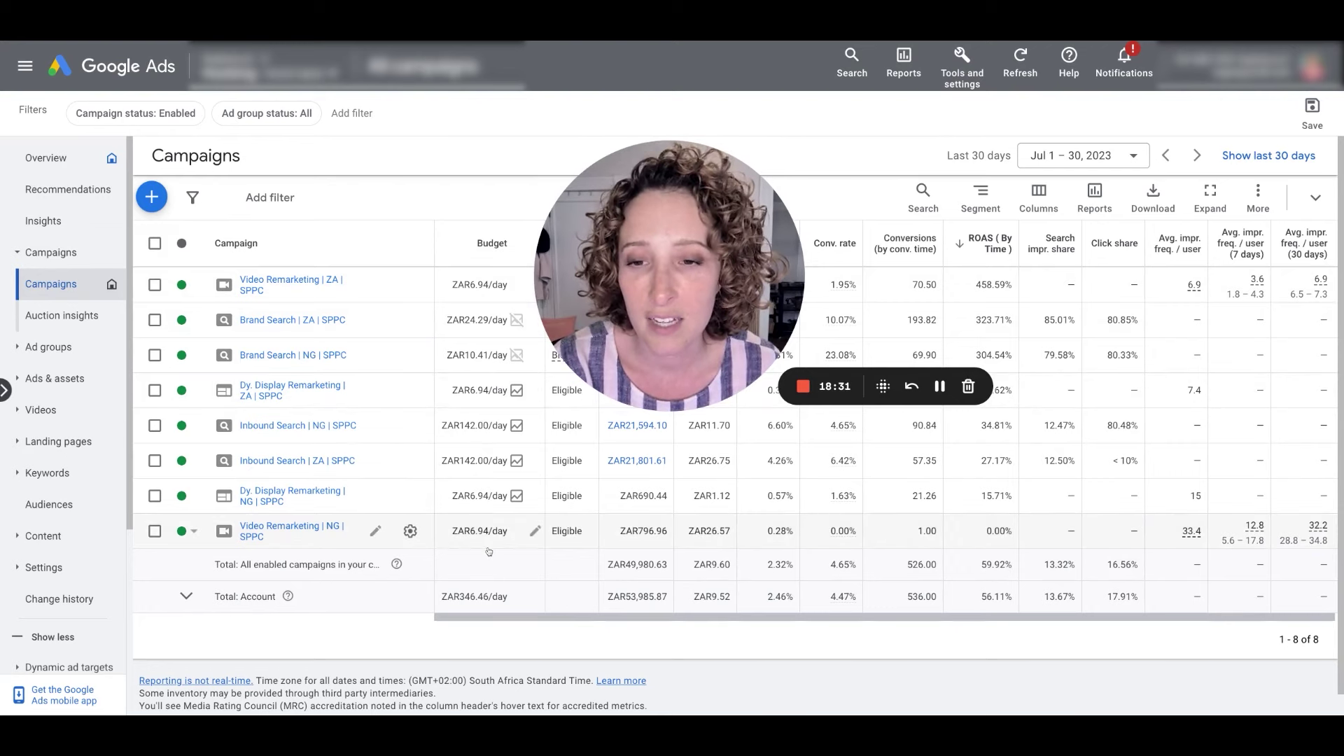
{"action": "mouse_move", "coordinate": [458, 359]}
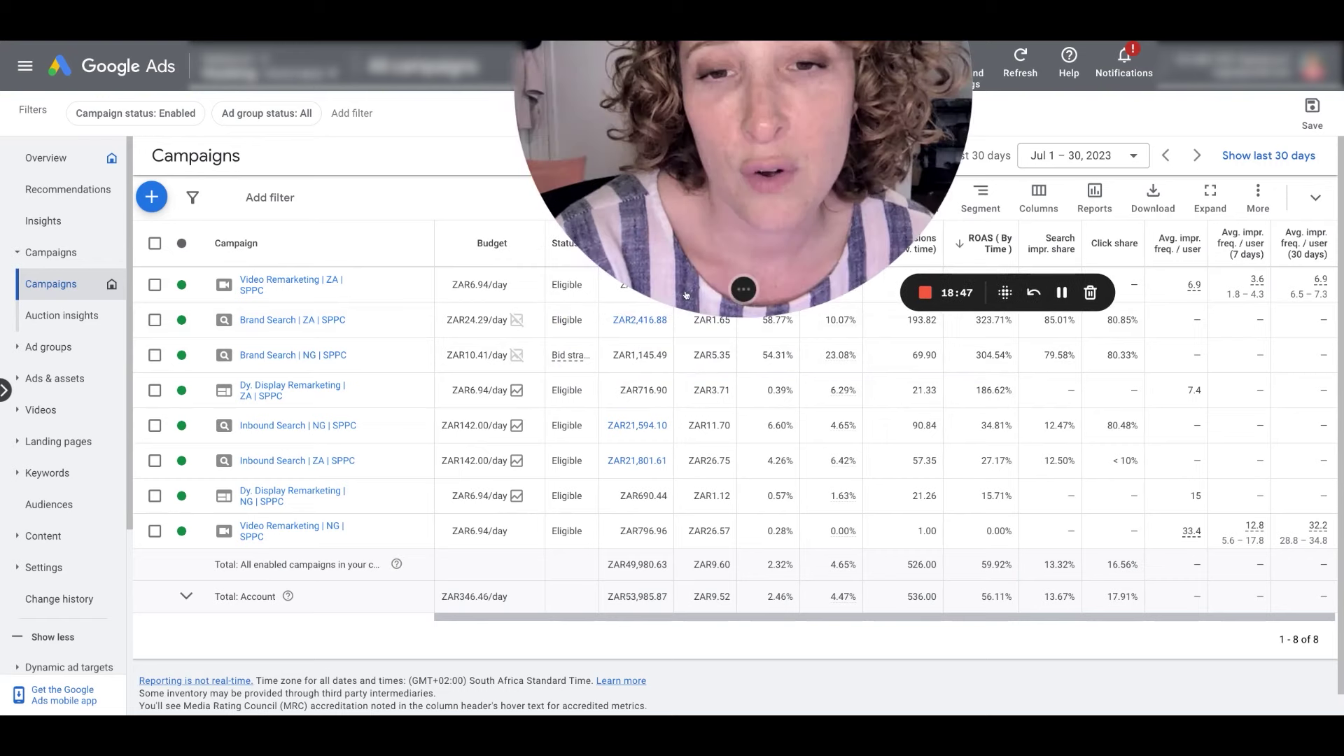
{"action": "left_click", "coordinate": [687, 290]}
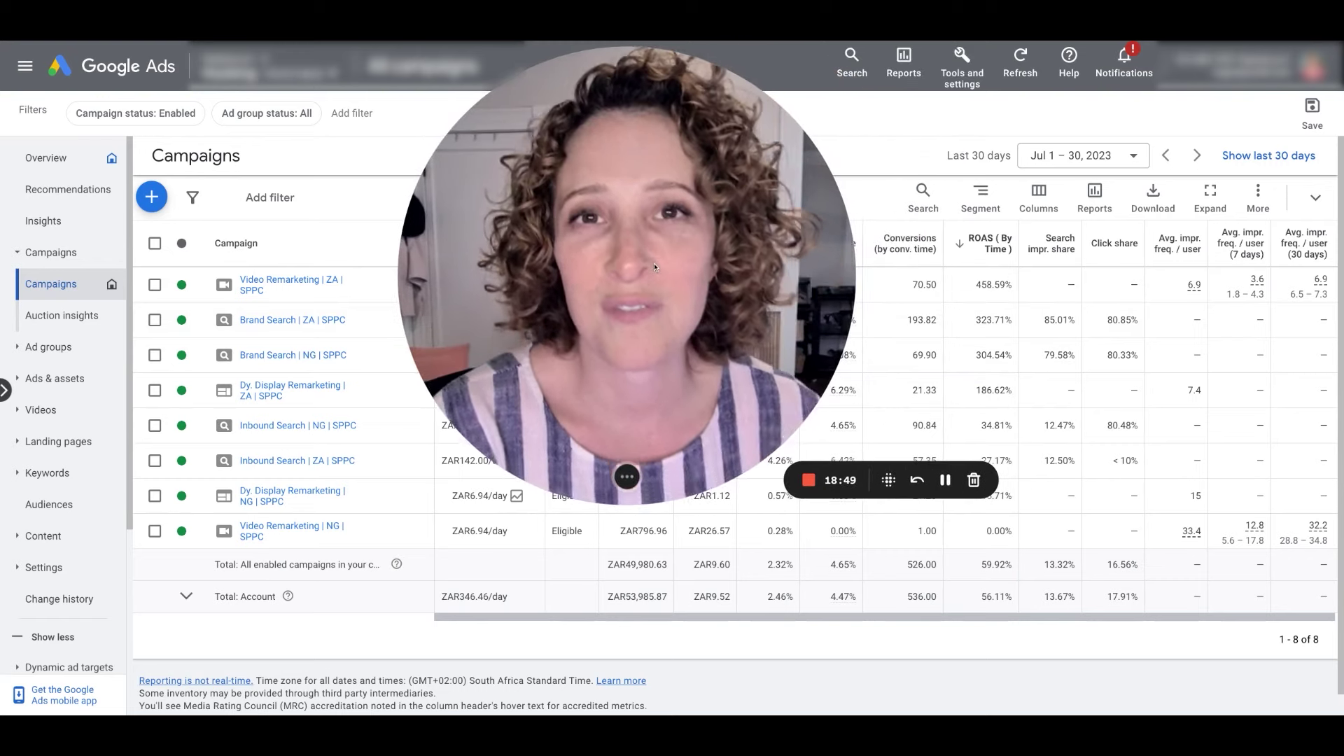